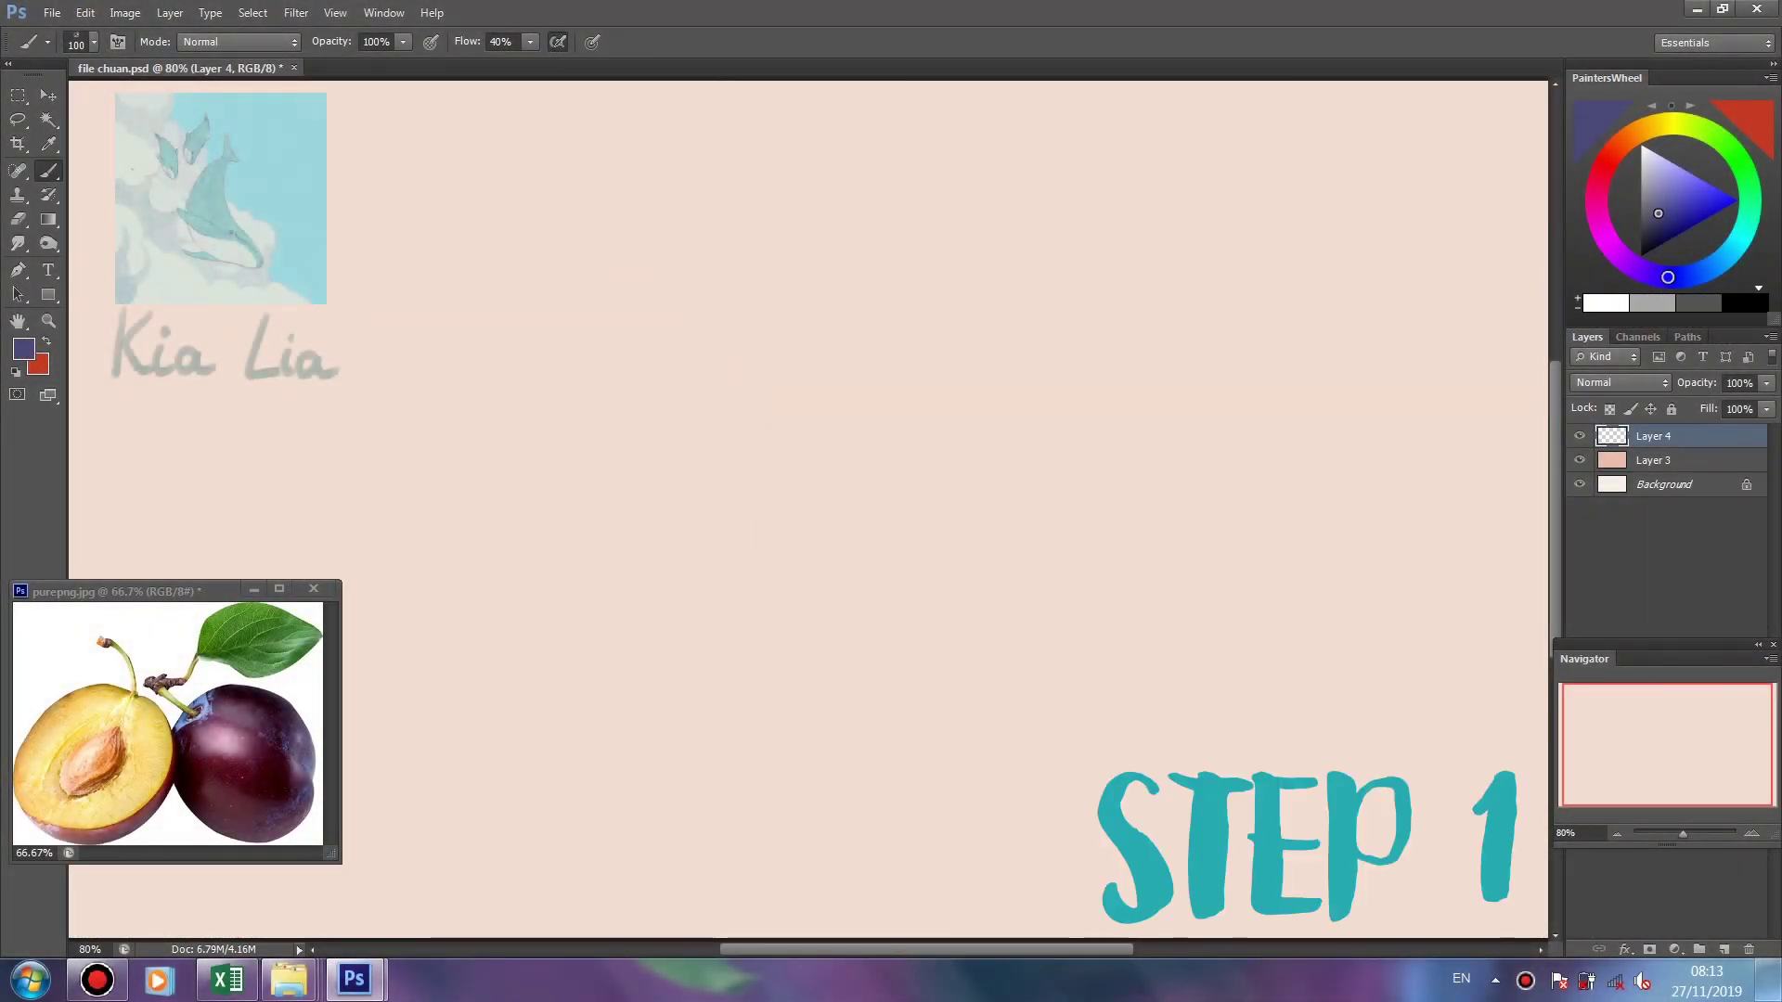
Brush the first purple watercolour strokes into a ring shape at the canvas centre
mouse_move(928, 360)
left_mouse_down()
mouse_move(836, 408)
mouse_move(779, 519)
mouse_move(817, 594)
mouse_move(910, 427)
mouse_move(993, 418)
left_mouse_up()
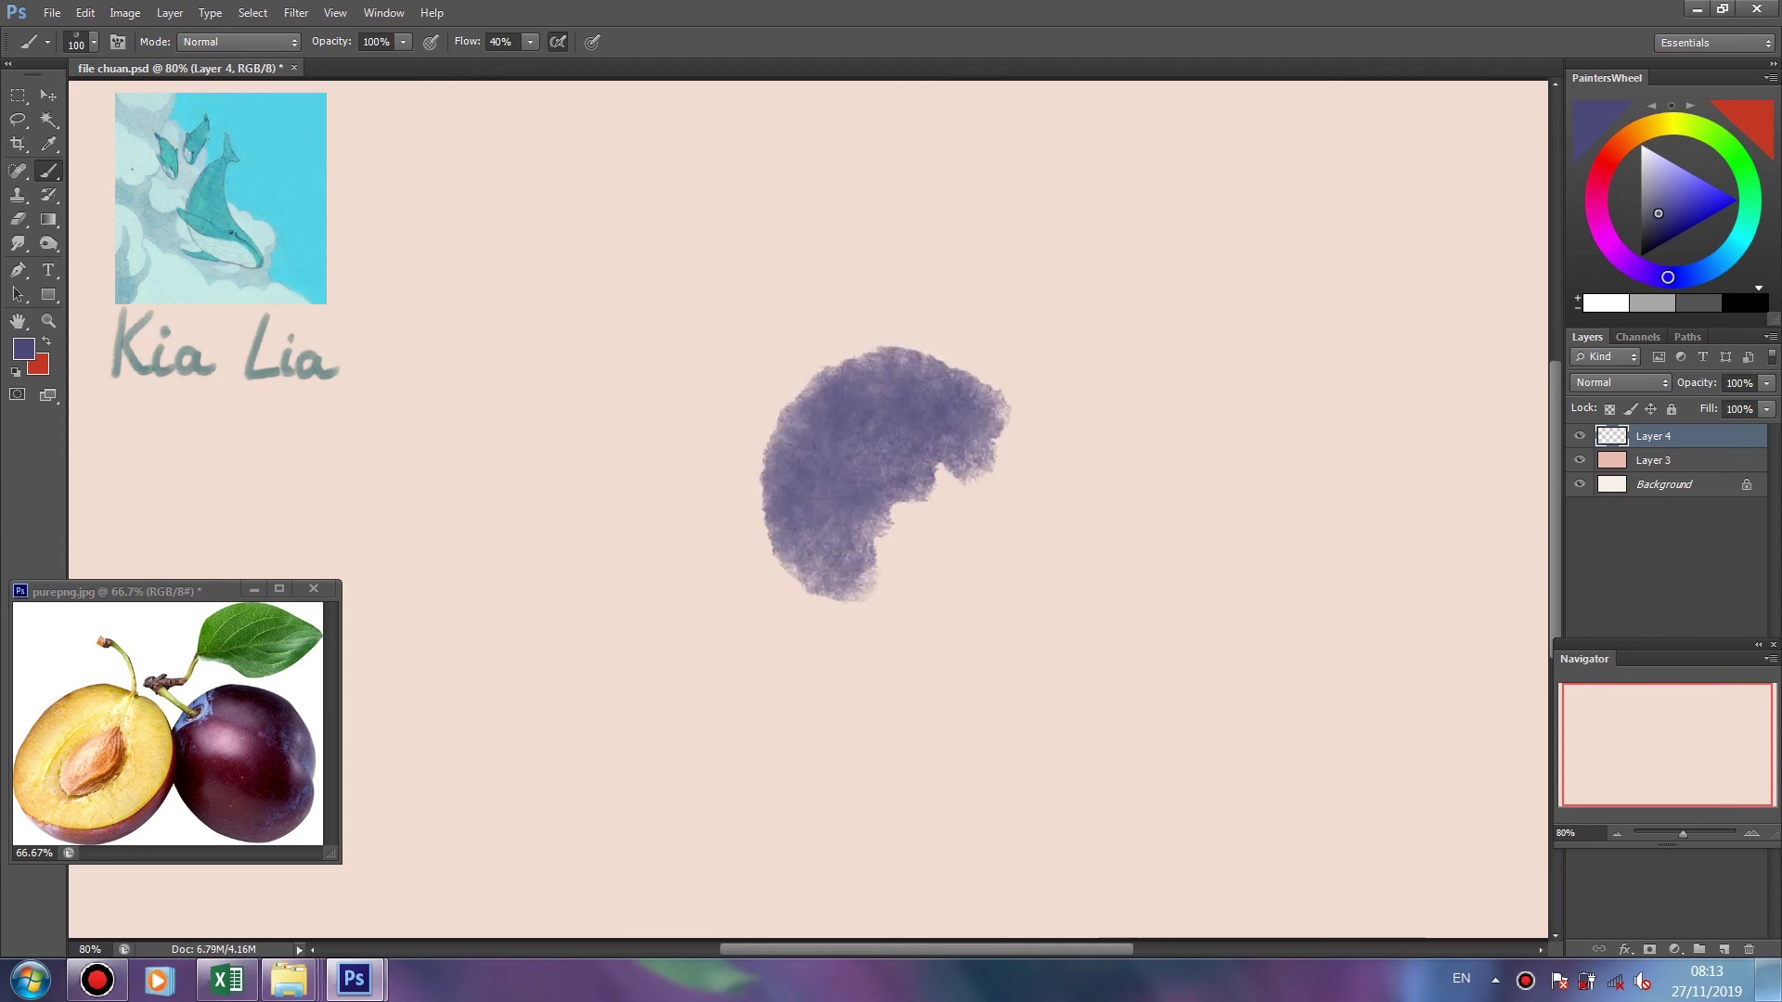
mouse_move(872, 362)
left_mouse_down()
mouse_move(751, 482)
mouse_move(835, 650)
left_mouse_up()
left_click_drag(724, 390, 816, 687)
mouse_move(715, 539)
left_mouse_down()
mouse_move(919, 724)
mouse_move(1104, 640)
mouse_move(1132, 575)
mouse_move(798, 353)
left_mouse_up()
mouse_move(836, 576)
left_mouse_down()
mouse_move(1067, 418)
mouse_move(974, 353)
mouse_move(1132, 575)
left_mouse_up()
mouse_move(1114, 417)
left_mouse_down()
mouse_move(882, 483)
mouse_move(1040, 575)
left_mouse_up()
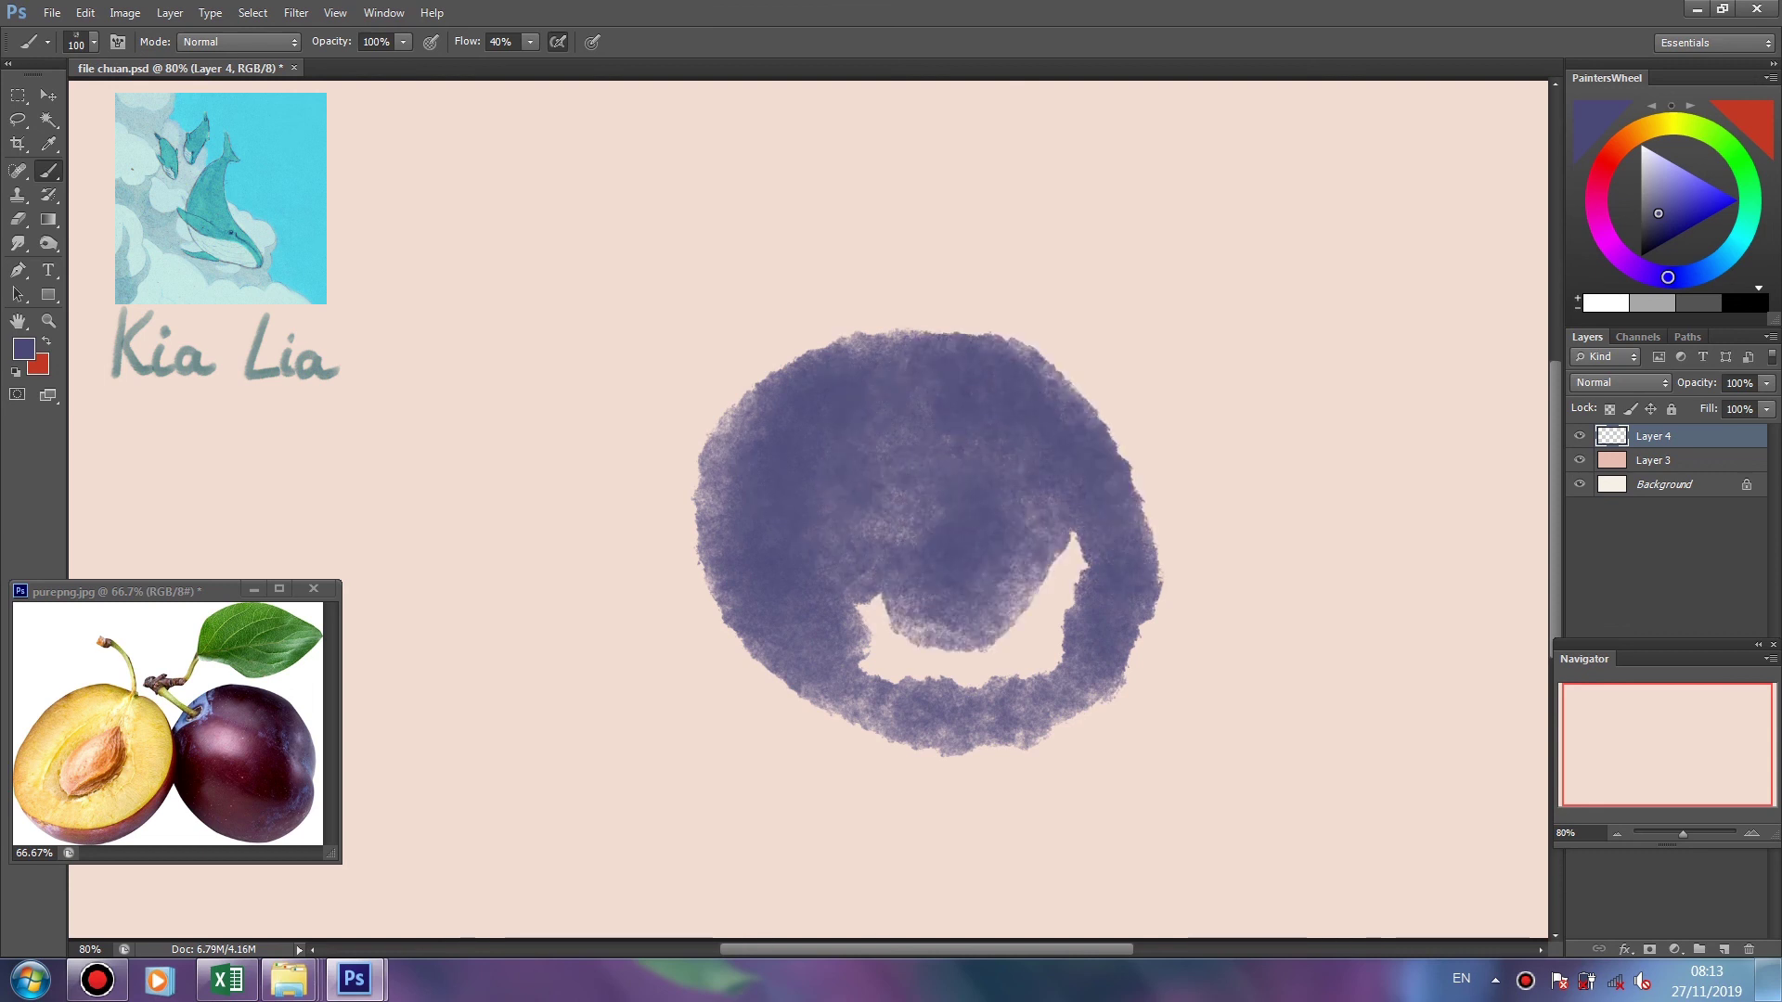
Fill the ring into a solid purple disc with extended edges, then add an empty layer
left_click_drag(872, 603, 1076, 668)
mouse_move(844, 650)
left_mouse_down()
mouse_move(1021, 715)
mouse_move(1021, 743)
mouse_move(817, 715)
left_mouse_up()
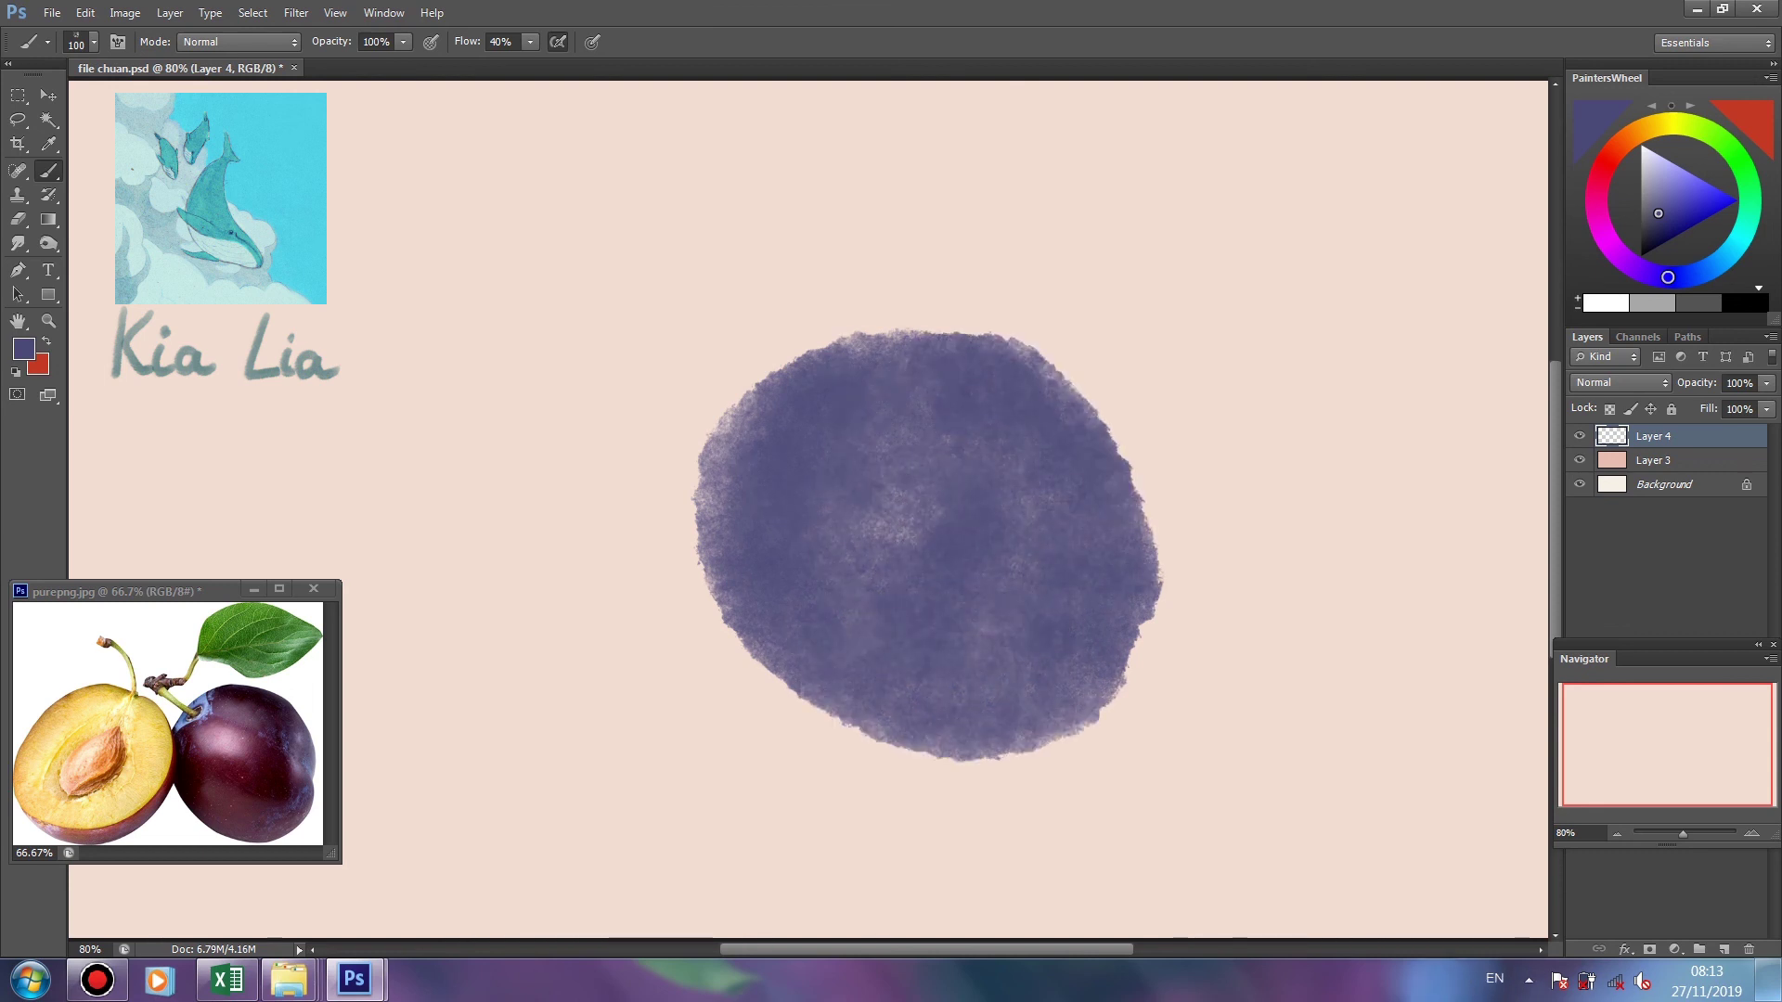
left_click_drag(965, 756, 743, 640)
left_click_drag(705, 399, 928, 742)
left_click_drag(882, 339, 1054, 367)
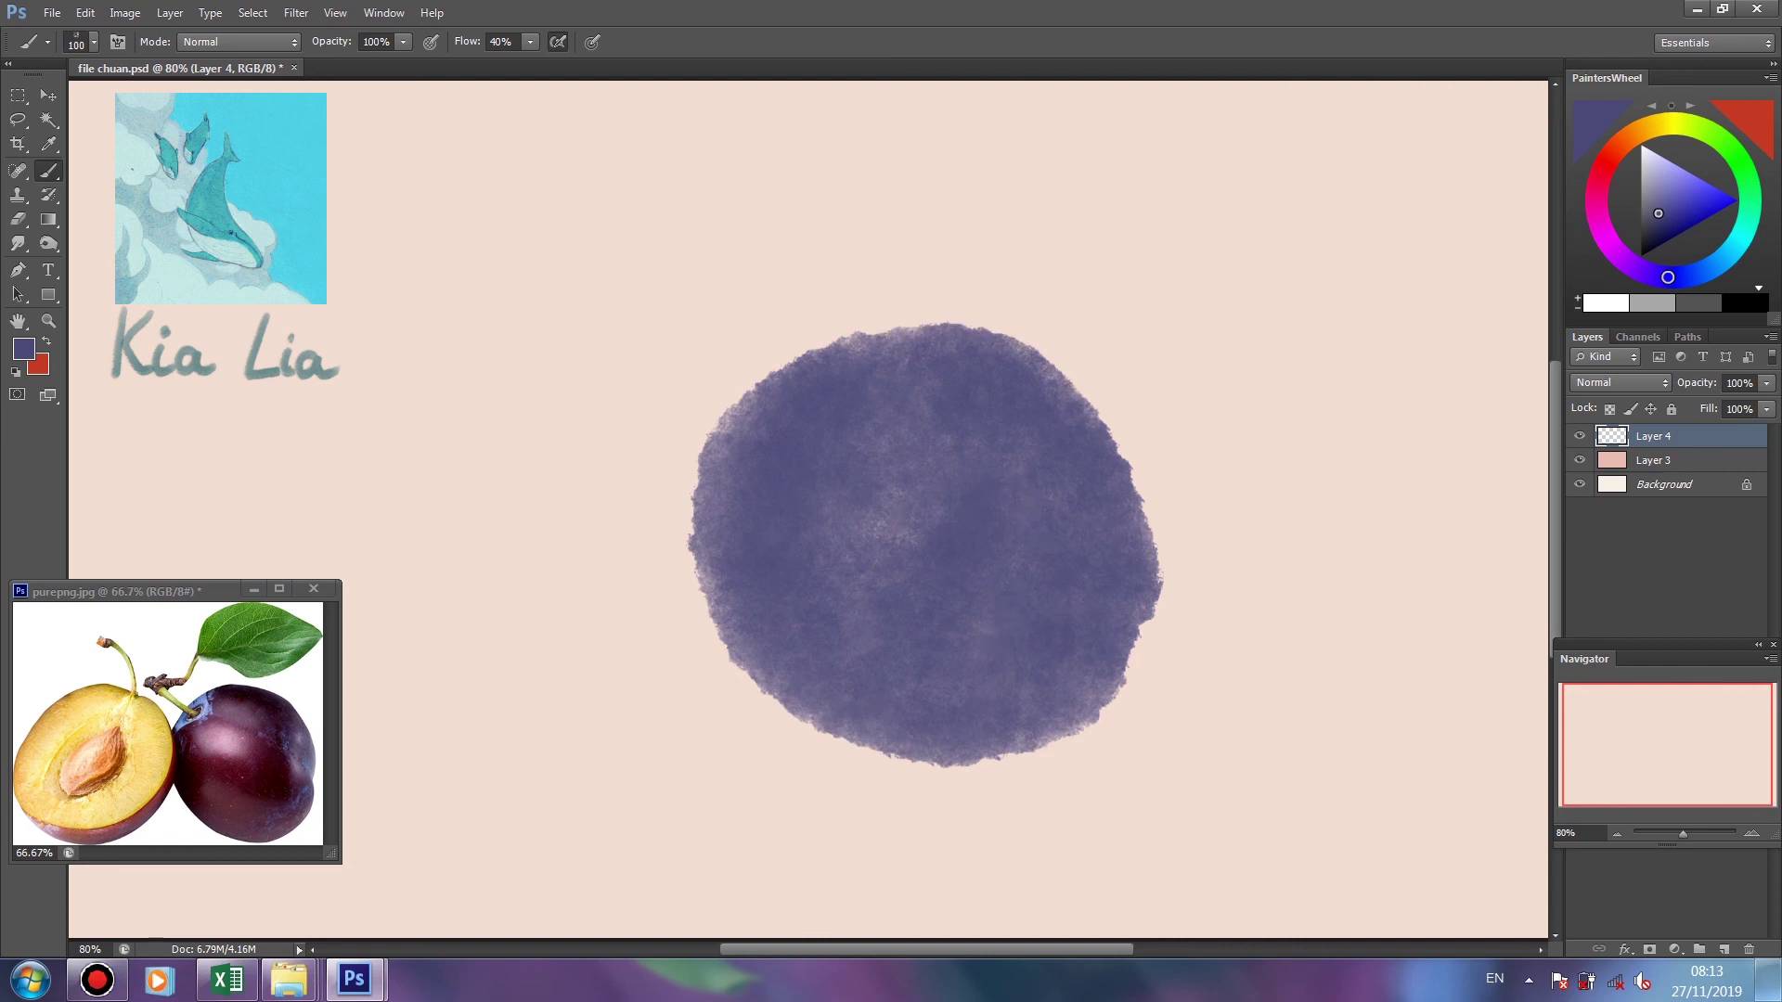
key("e")
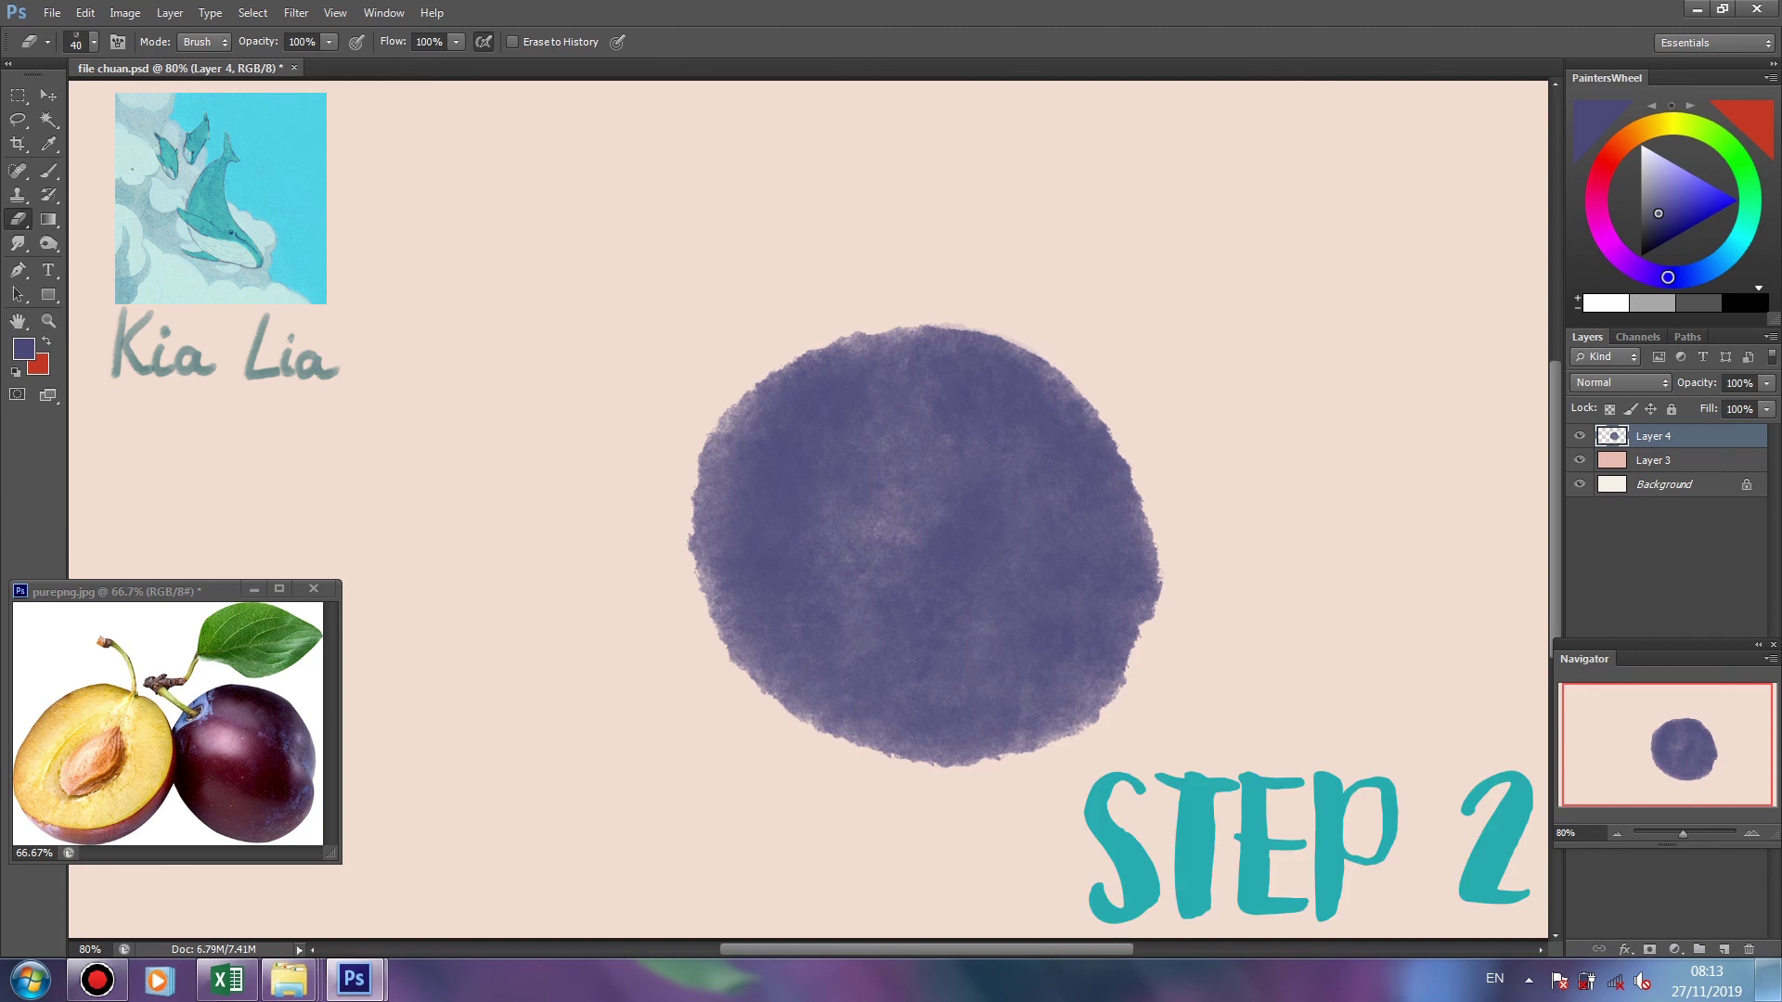
key("ctrl+shift+alt+n")
Shade the disc's left and lower edges with dark plum-brown strokes
key("b")
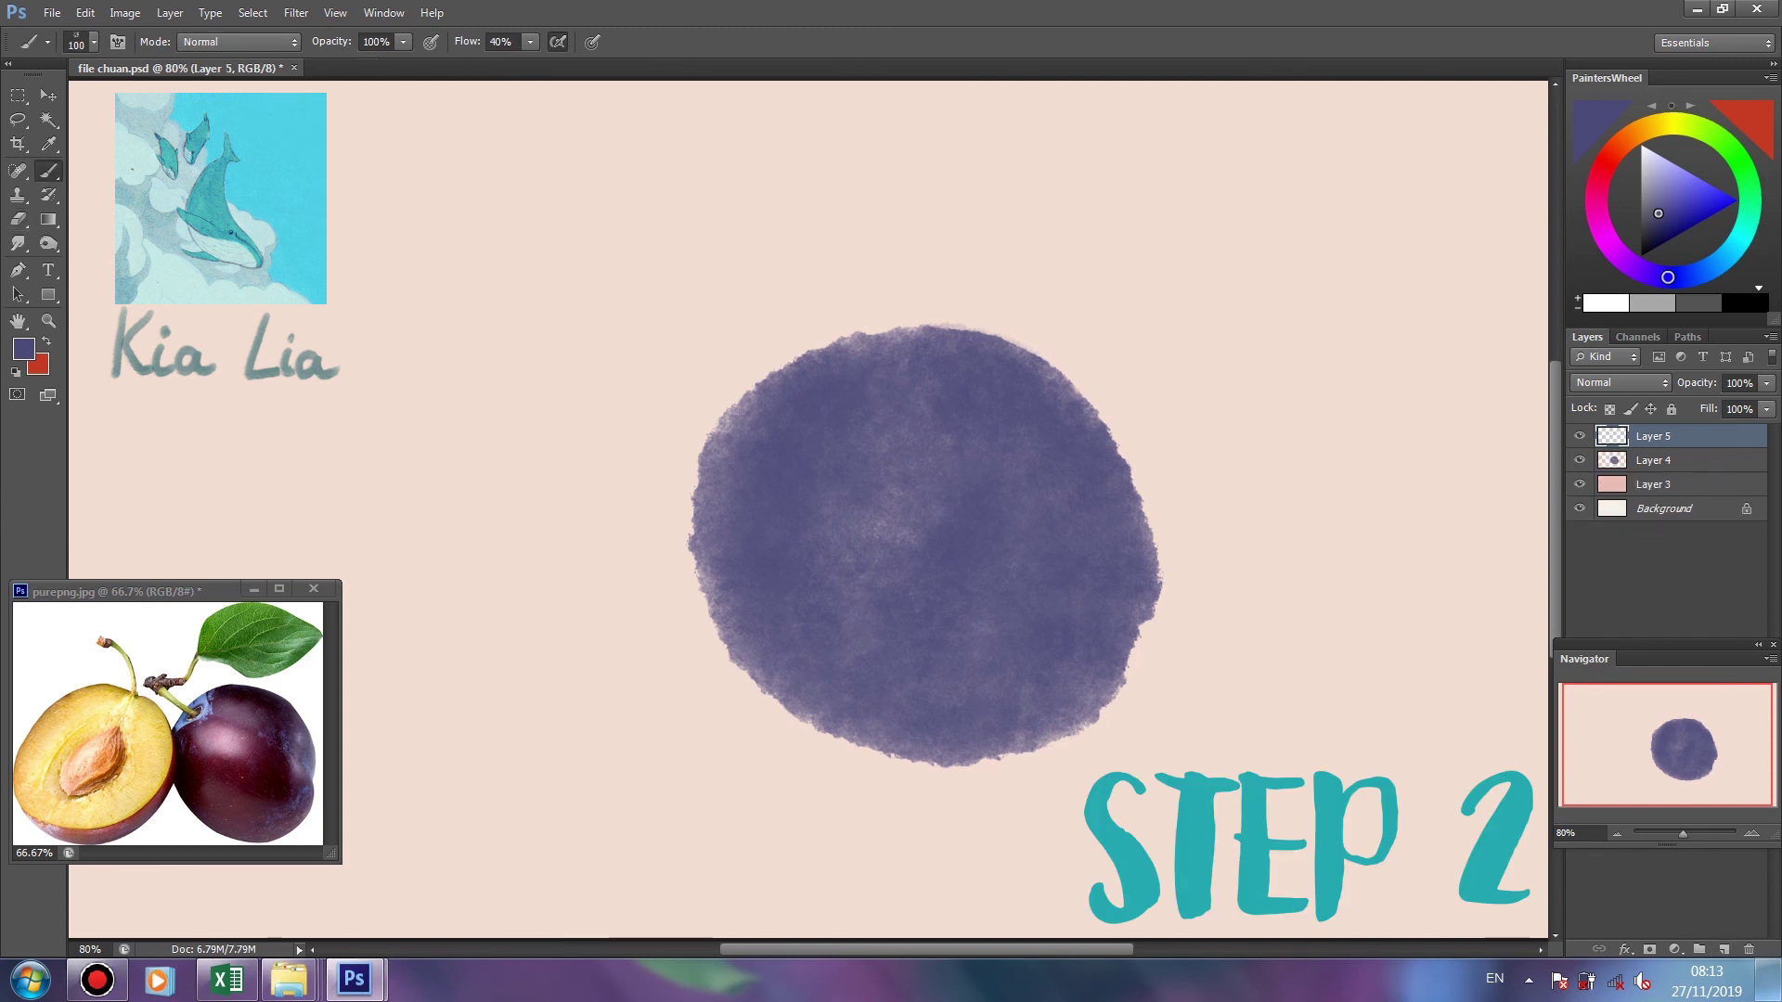
mouse_move(775, 640)
left_mouse_down()
mouse_move(724, 483)
mouse_move(807, 668)
left_mouse_up()
left_click_drag(761, 529, 928, 678)
left_click_drag(789, 650, 975, 715)
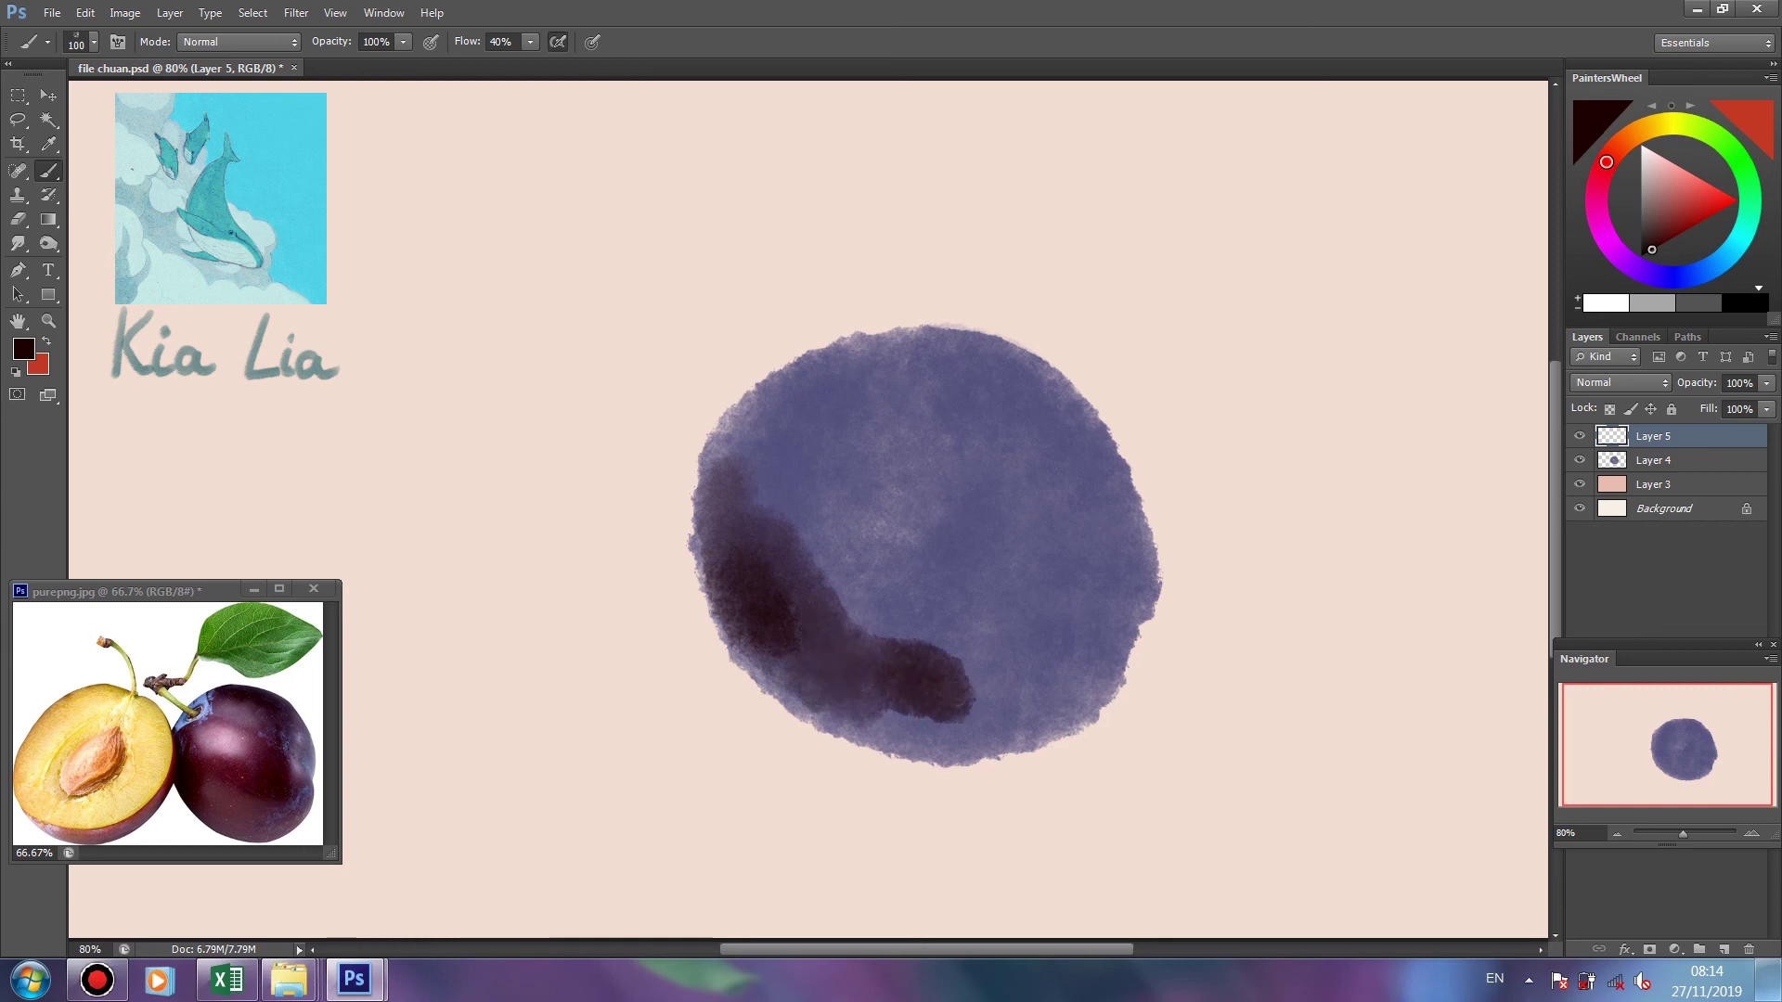
mouse_move(816, 677)
left_mouse_down()
mouse_move(988, 714)
mouse_move(1104, 650)
mouse_move(938, 668)
left_mouse_up()
Deepen the dark shading across the plum's lower half, middle and top edge
mouse_move(771, 464)
left_mouse_down()
mouse_move(993, 631)
mouse_move(1077, 604)
left_mouse_up()
left_click_drag(882, 529, 1095, 603)
left_click_drag(835, 455, 1105, 640)
mouse_move(751, 464)
left_mouse_down()
mouse_move(947, 372)
mouse_move(1067, 455)
left_mouse_up()
mouse_move(807, 390)
left_mouse_down()
mouse_move(1039, 330)
mouse_move(1114, 529)
left_mouse_up()
left_click_drag(946, 409, 1058, 510)
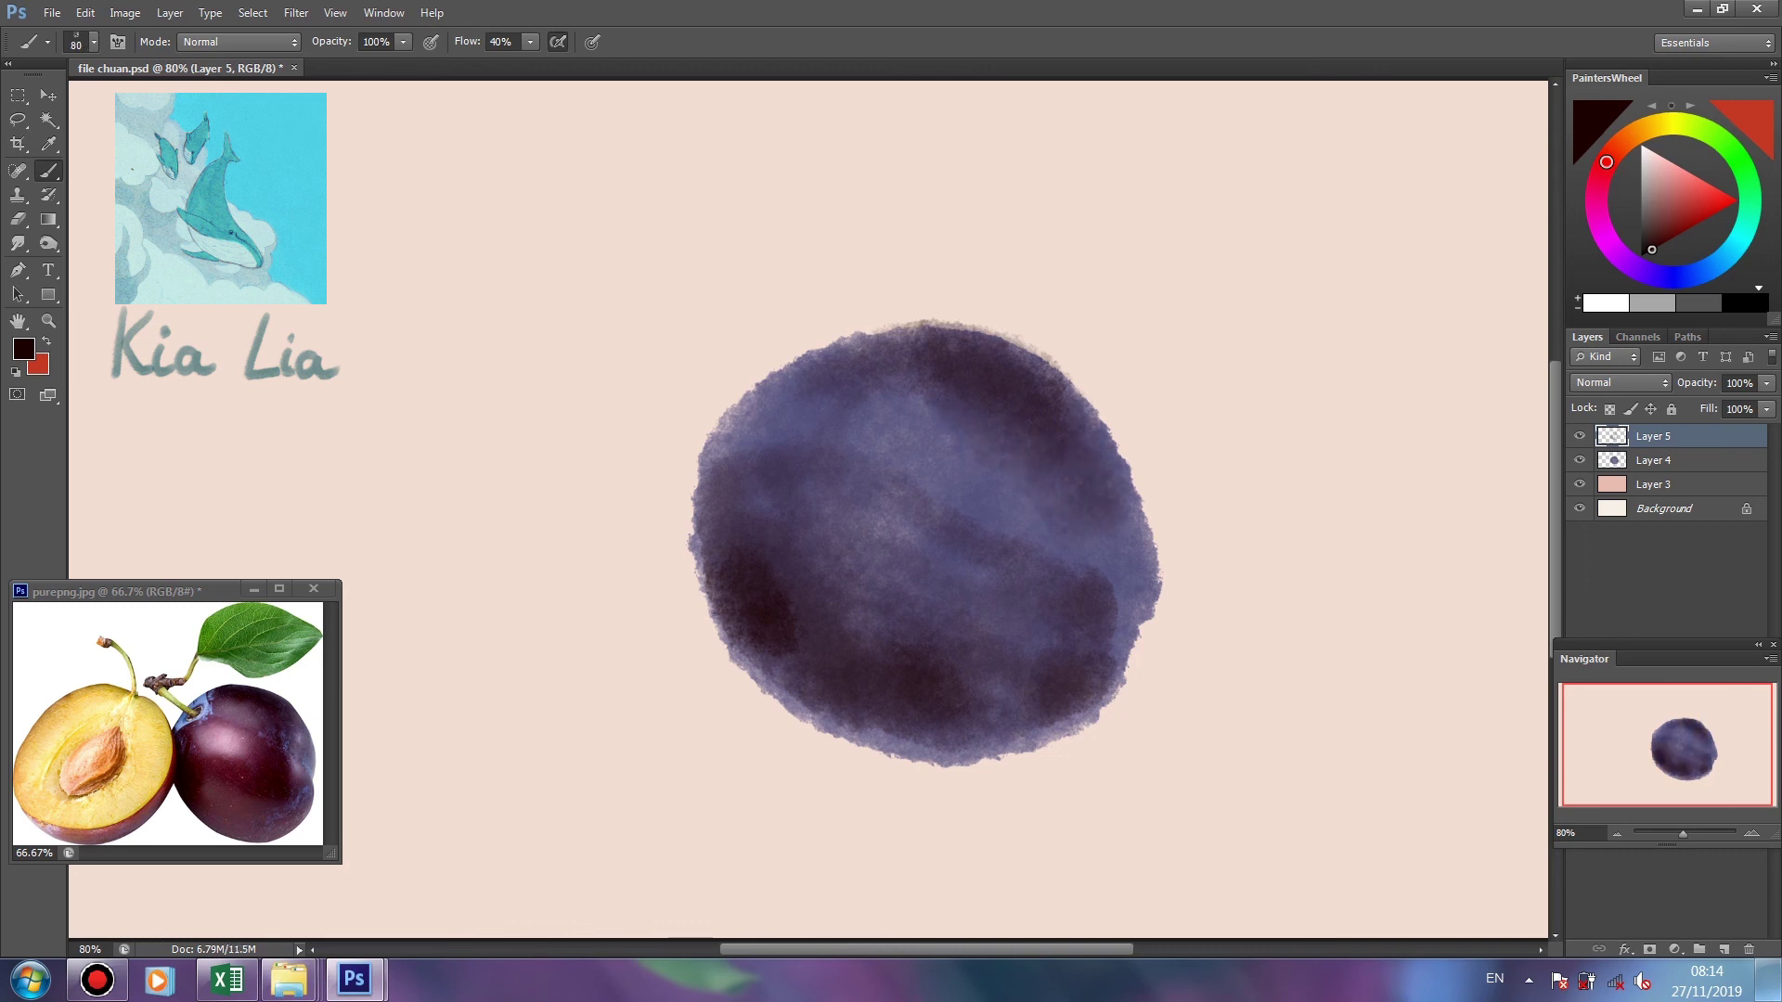
On a new layer, paint a dark purple crease stroke sampled from the plum
left_click(1723, 949)
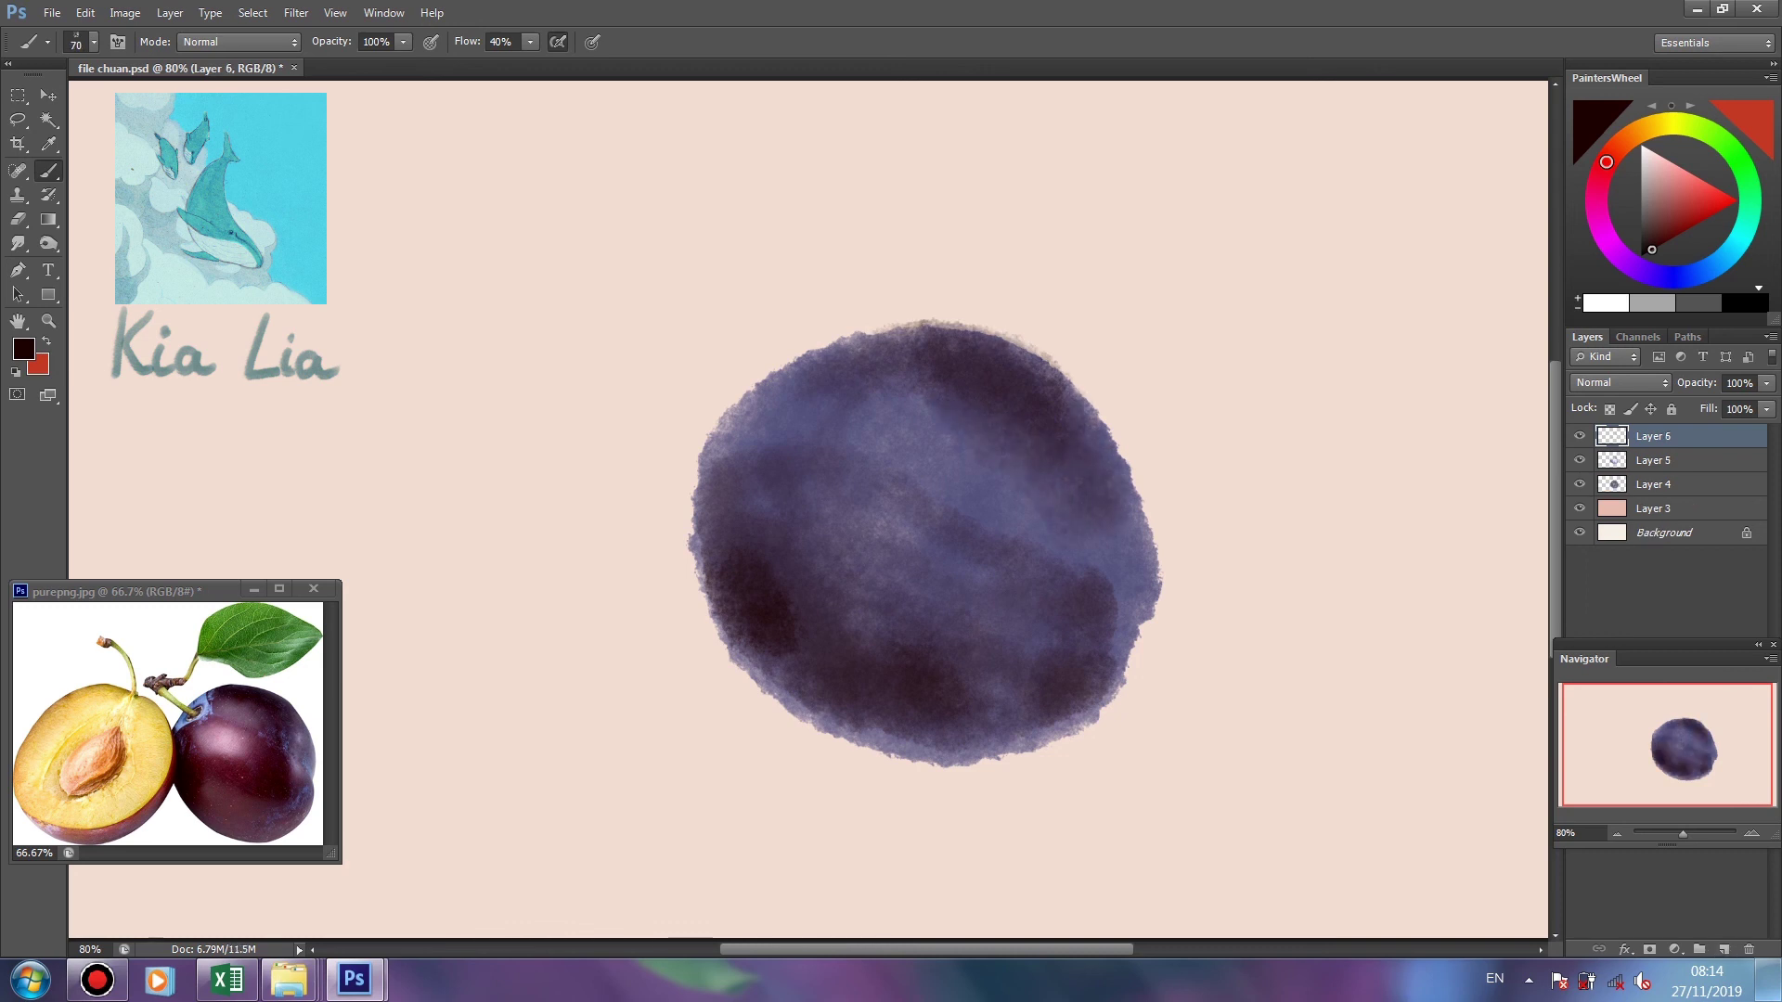
left_click(928, 650, "alt")
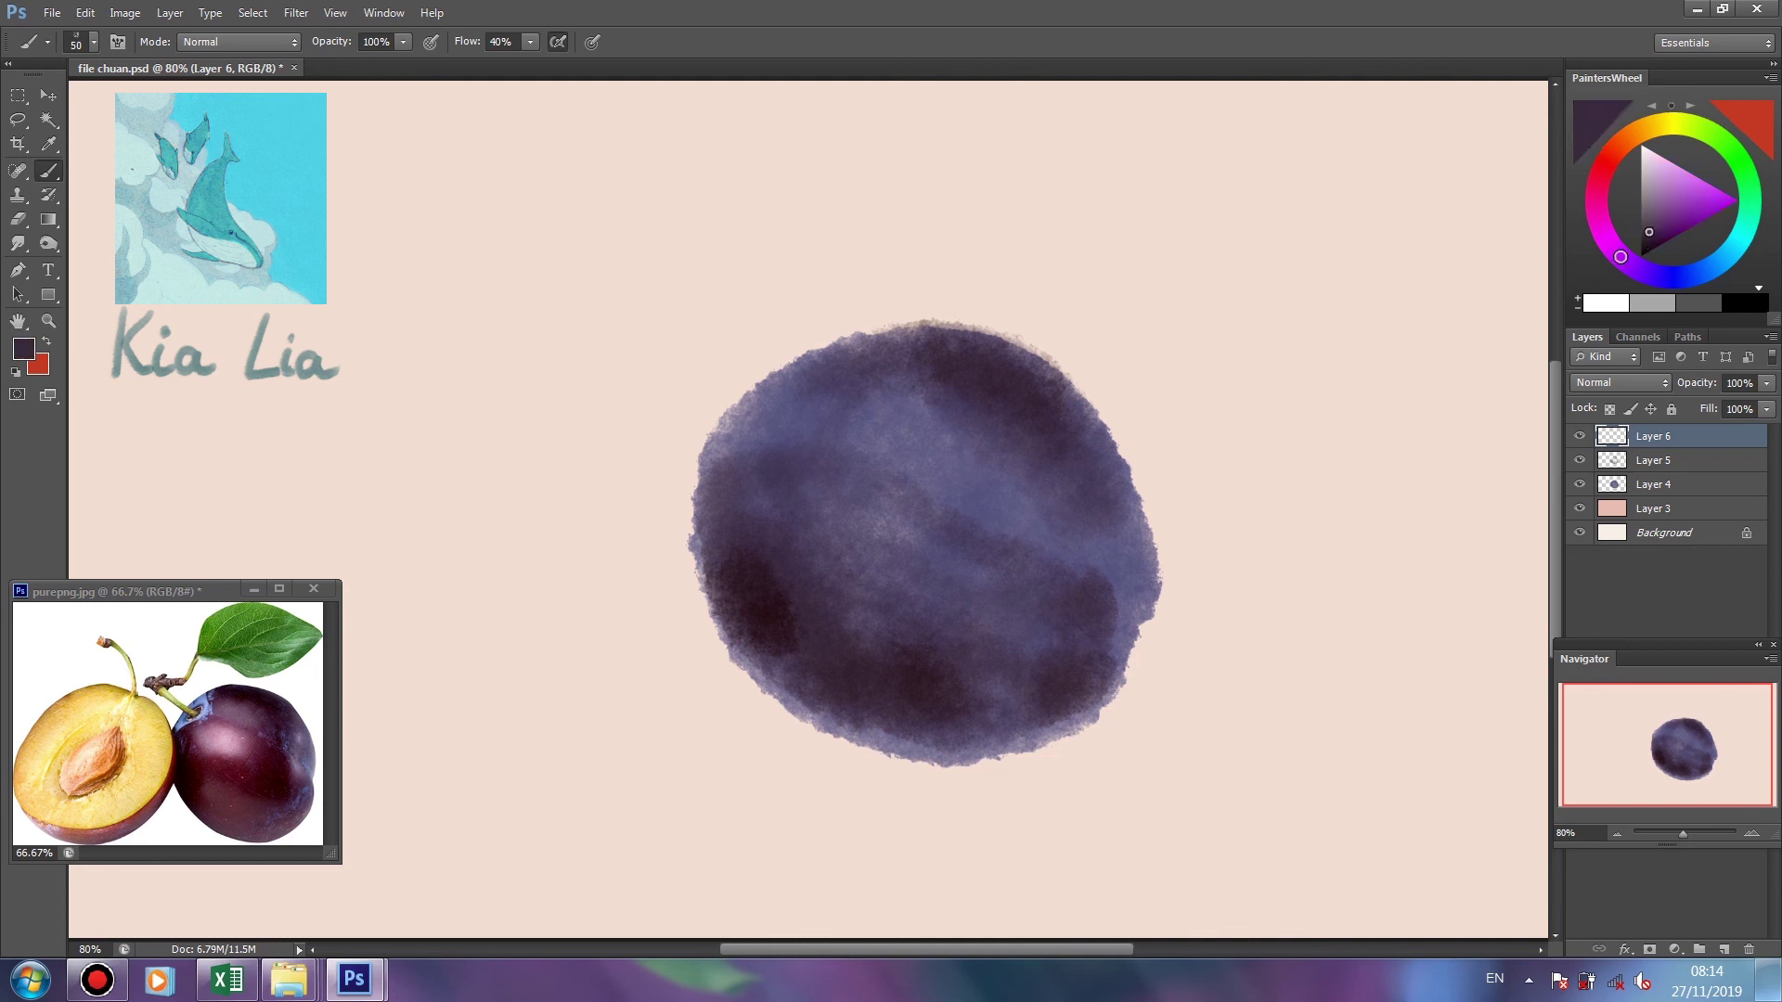
mouse_move(818, 427)
left_mouse_down()
mouse_move(902, 429)
mouse_move(1021, 515)
mouse_move(1109, 603)
mouse_move(1134, 661)
left_mouse_up()
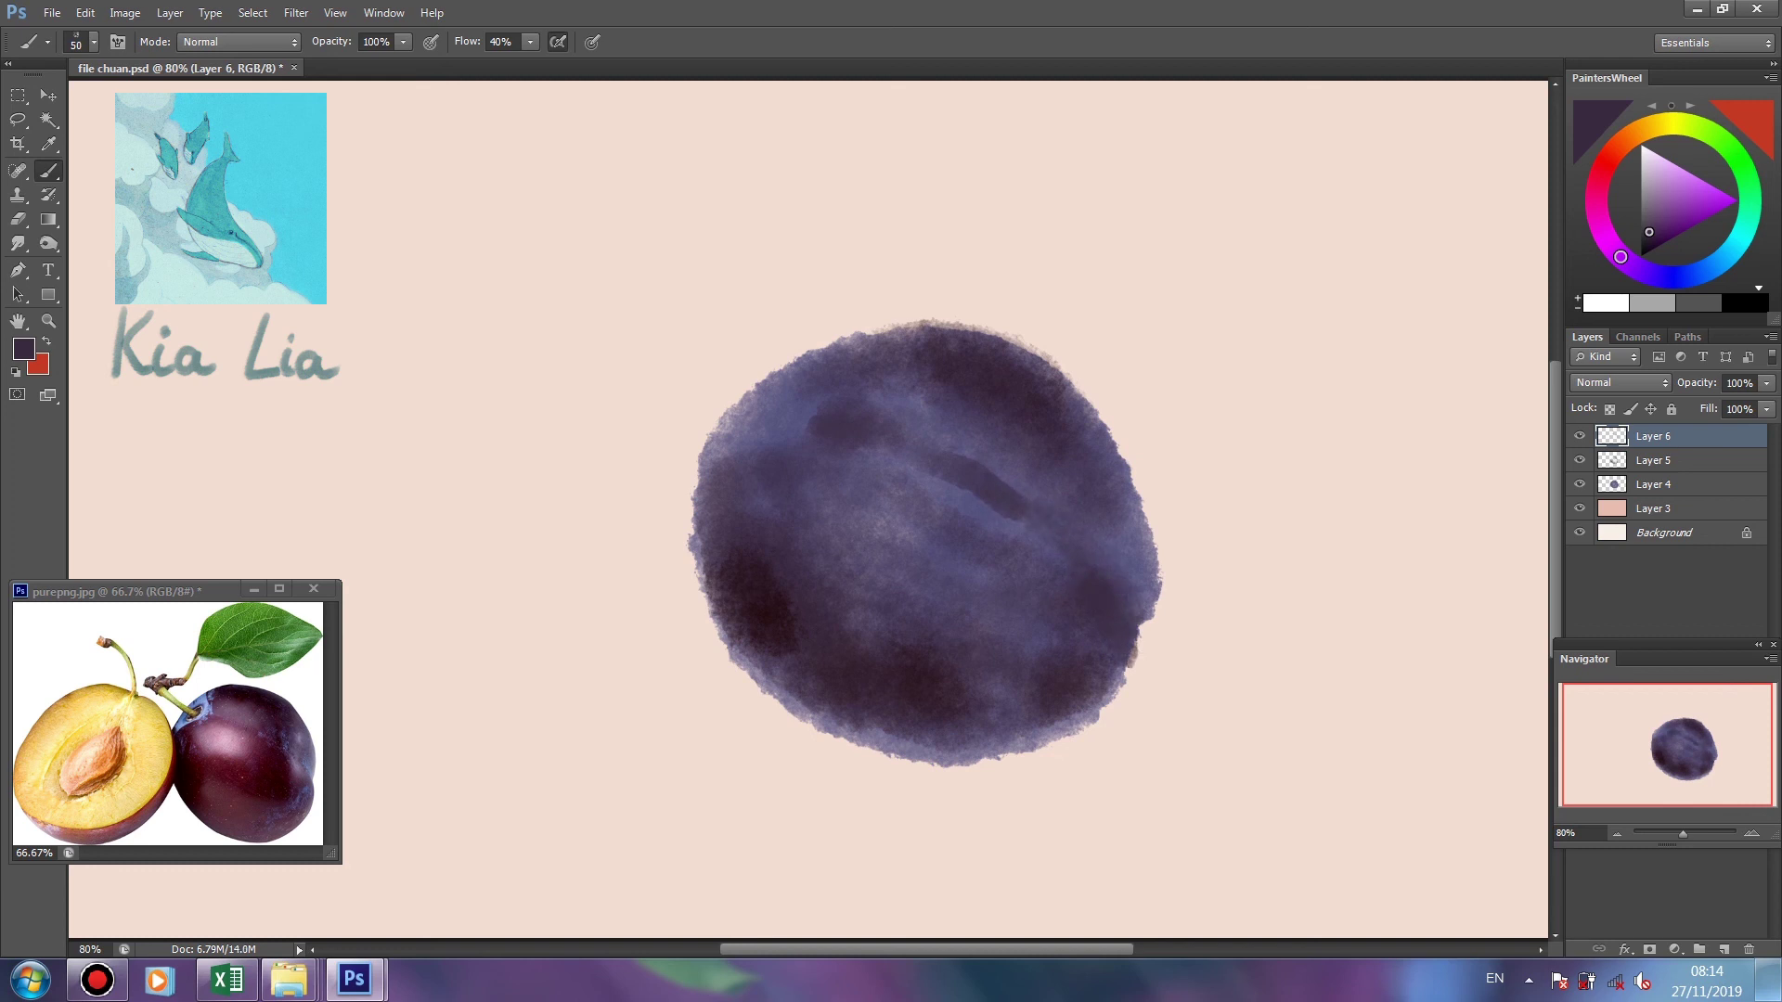
key("e")
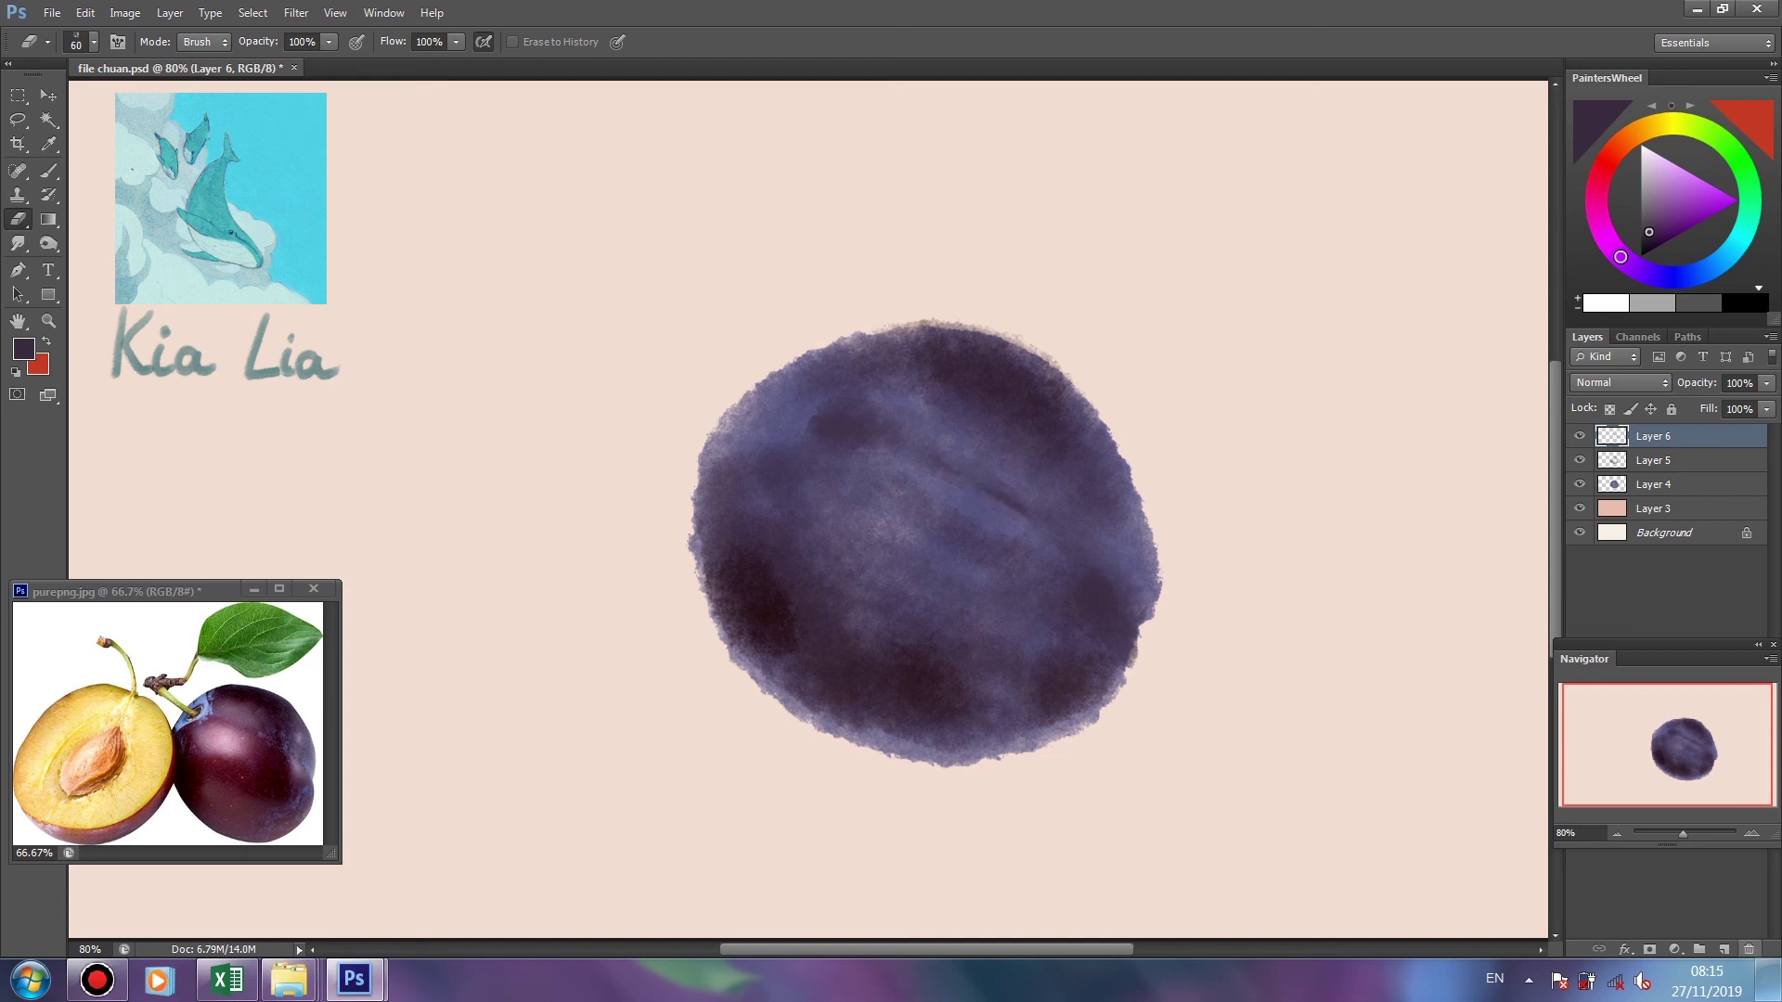
Add another layer and choose a lighter lavender for the groove line
key("ctrl+shift+alt+n")
key("b")
left_click(891, 464, "alt")
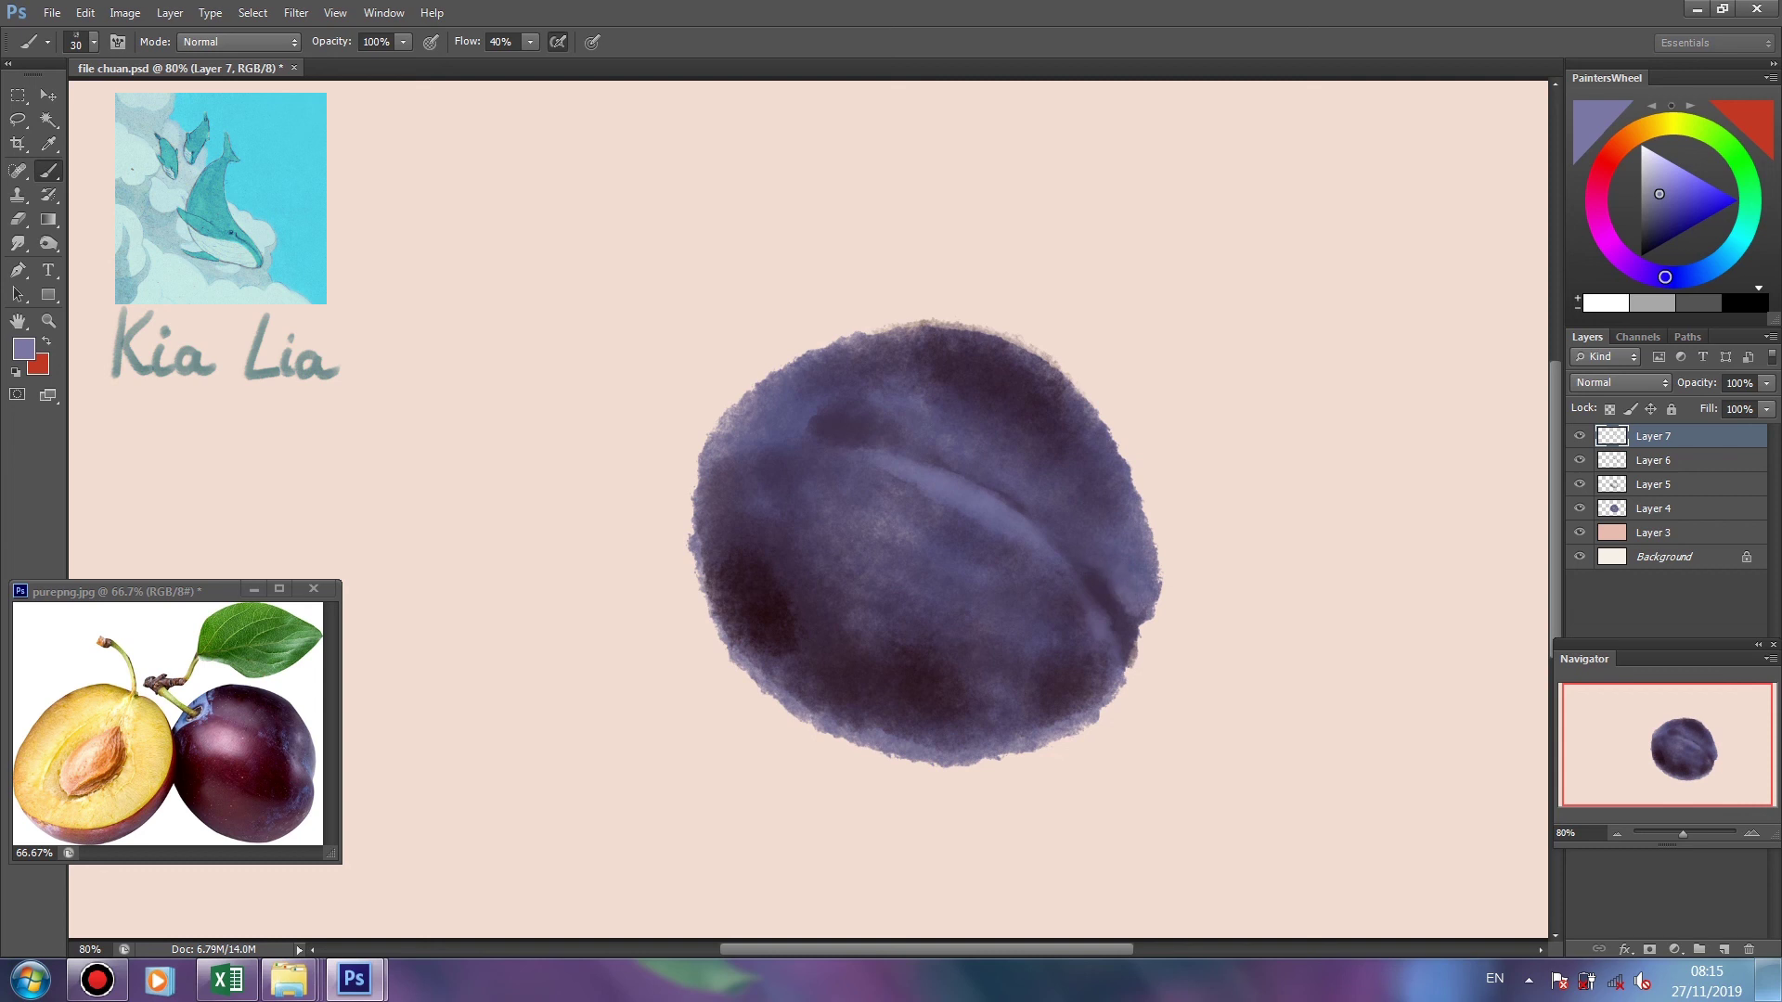
Dab a light periwinkle highlight on the plum, then start a new layer in dark plum for the socket
key("e")
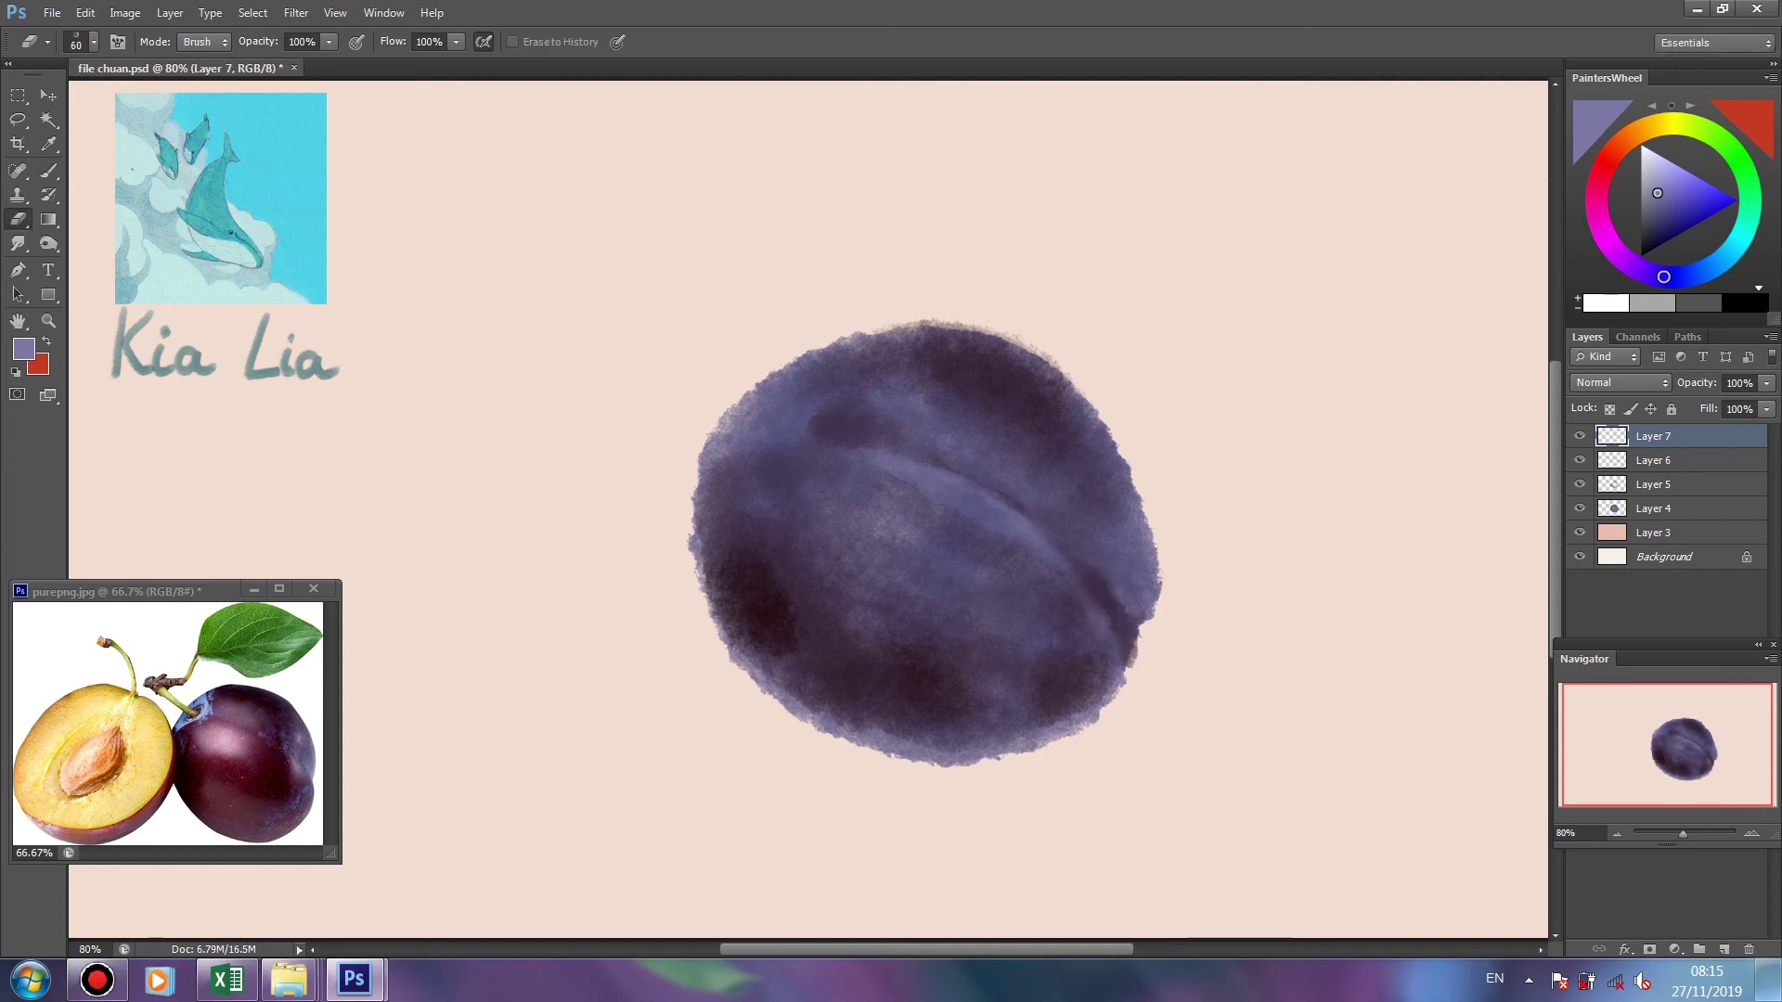
key("b")
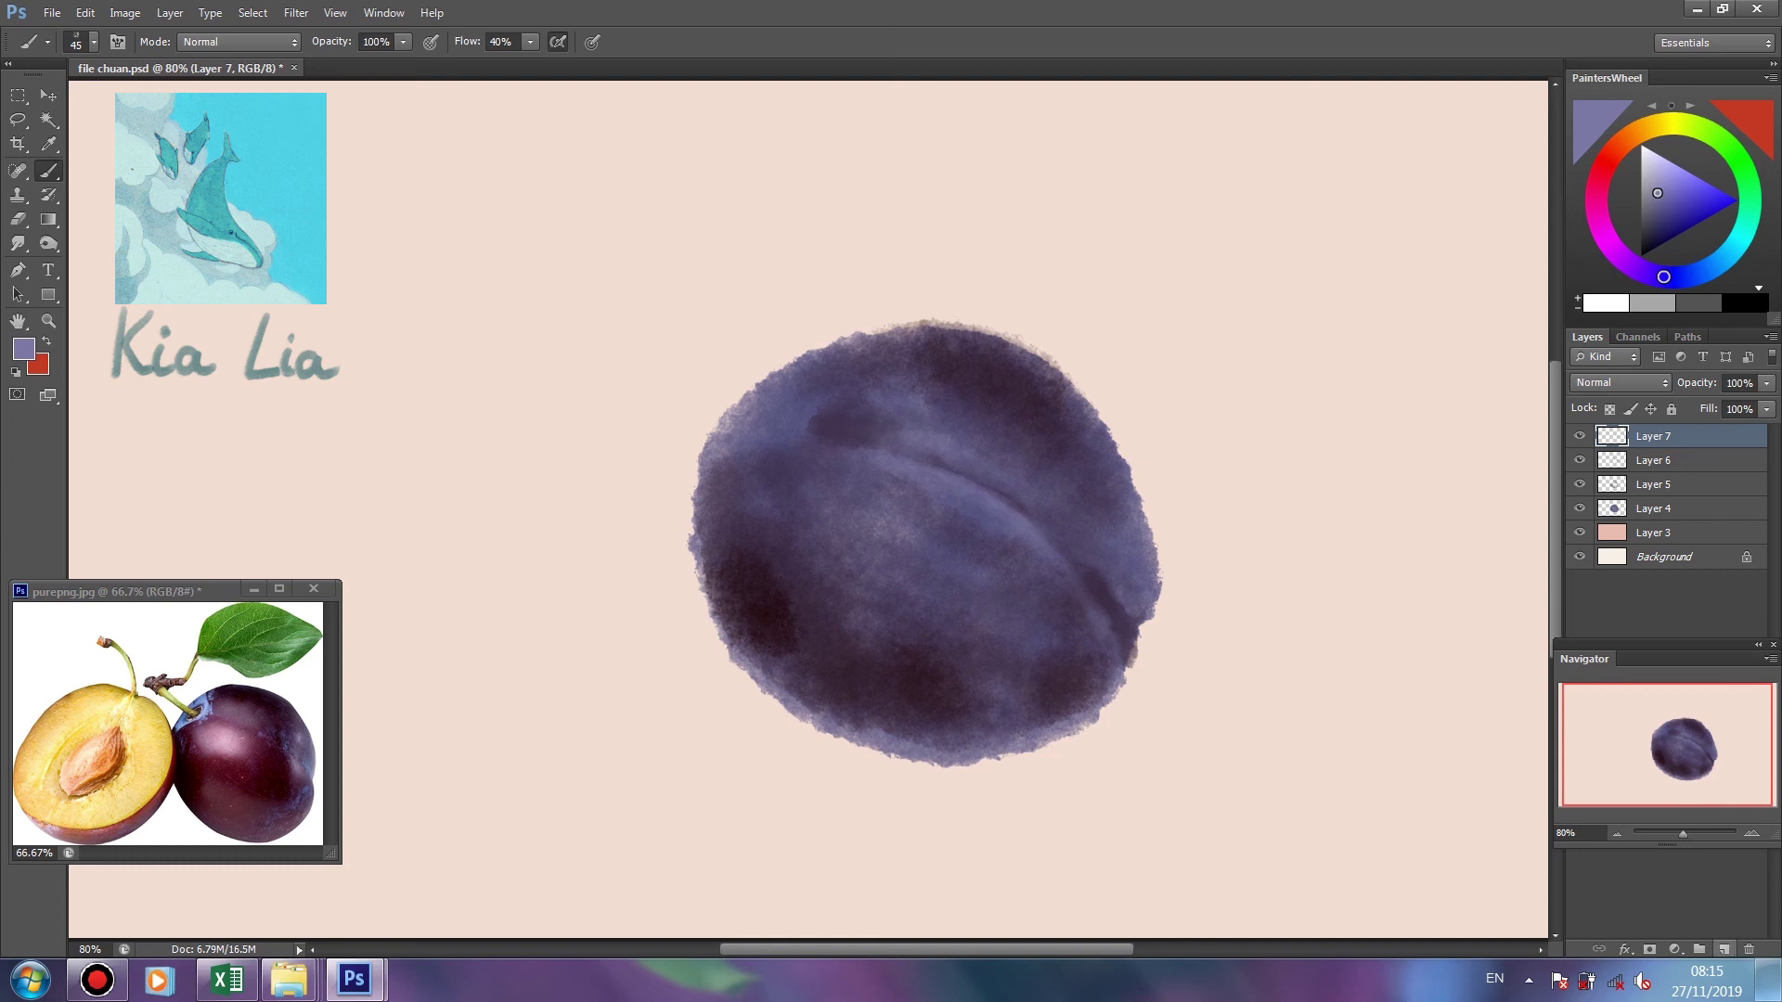
left_click(1723, 949)
left_click_drag(1664, 276, 1698, 274)
left_click(1672, 181)
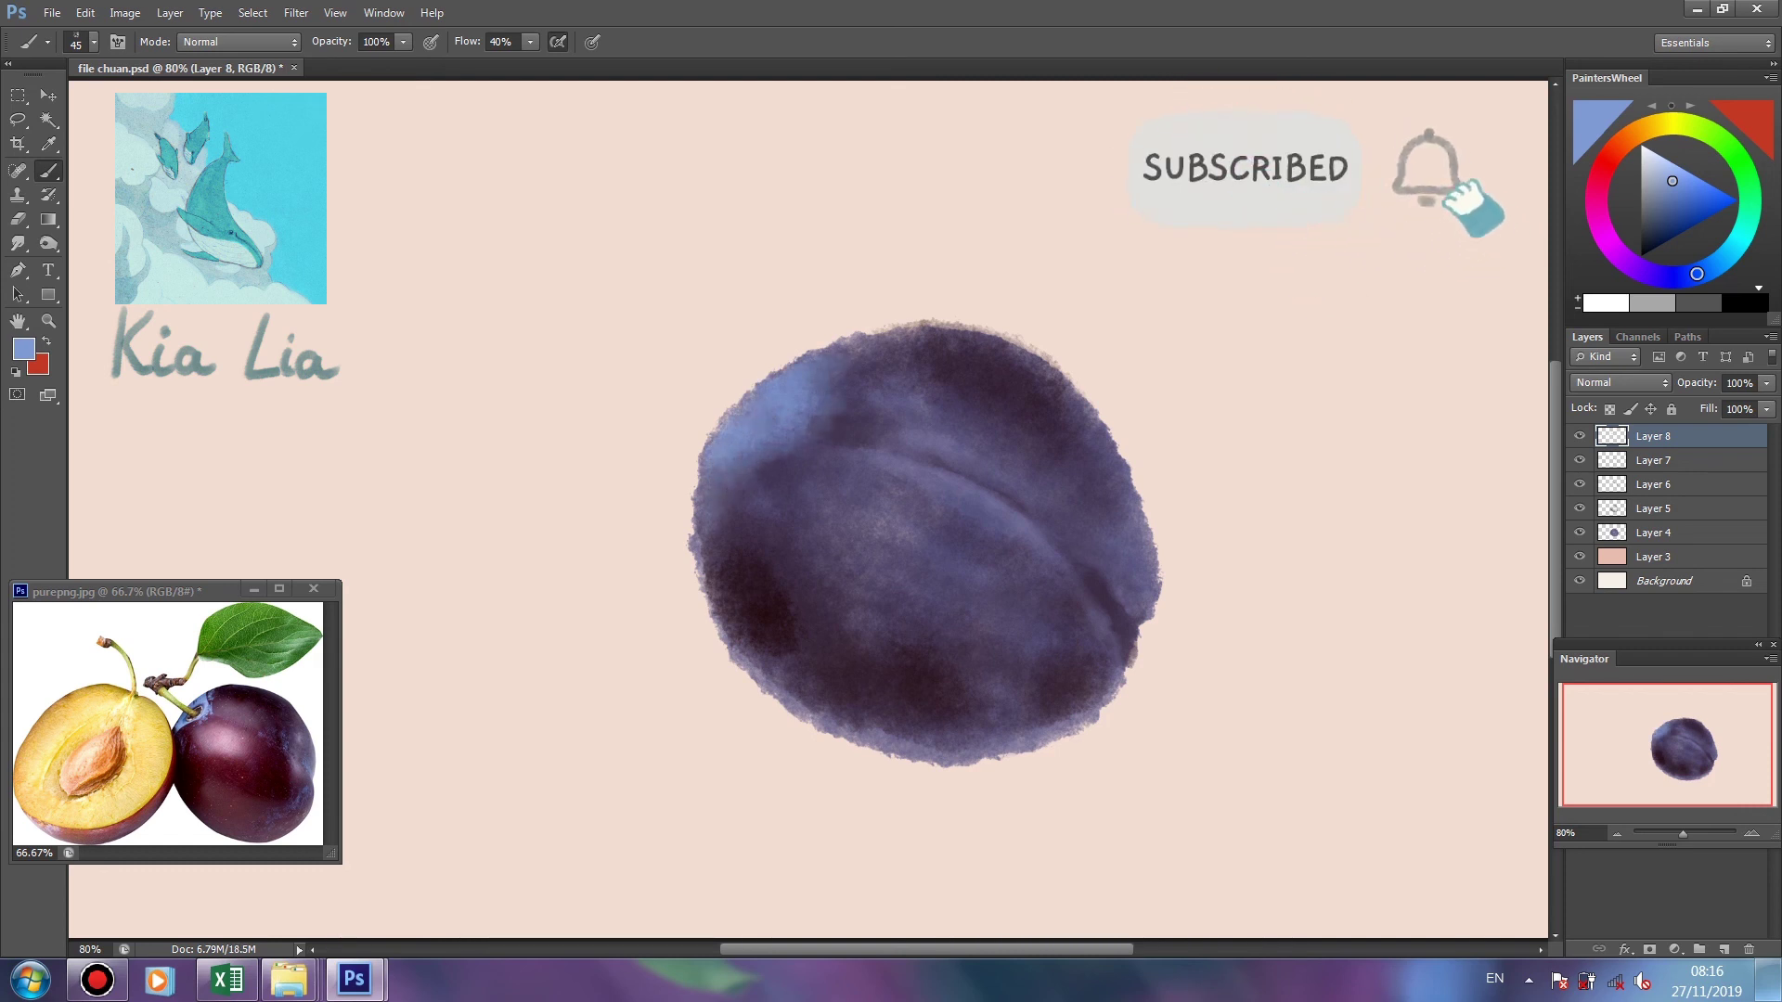
mouse_move(1111, 647)
left_mouse_down()
mouse_move(1095, 613)
mouse_move(1143, 581)
left_mouse_up()
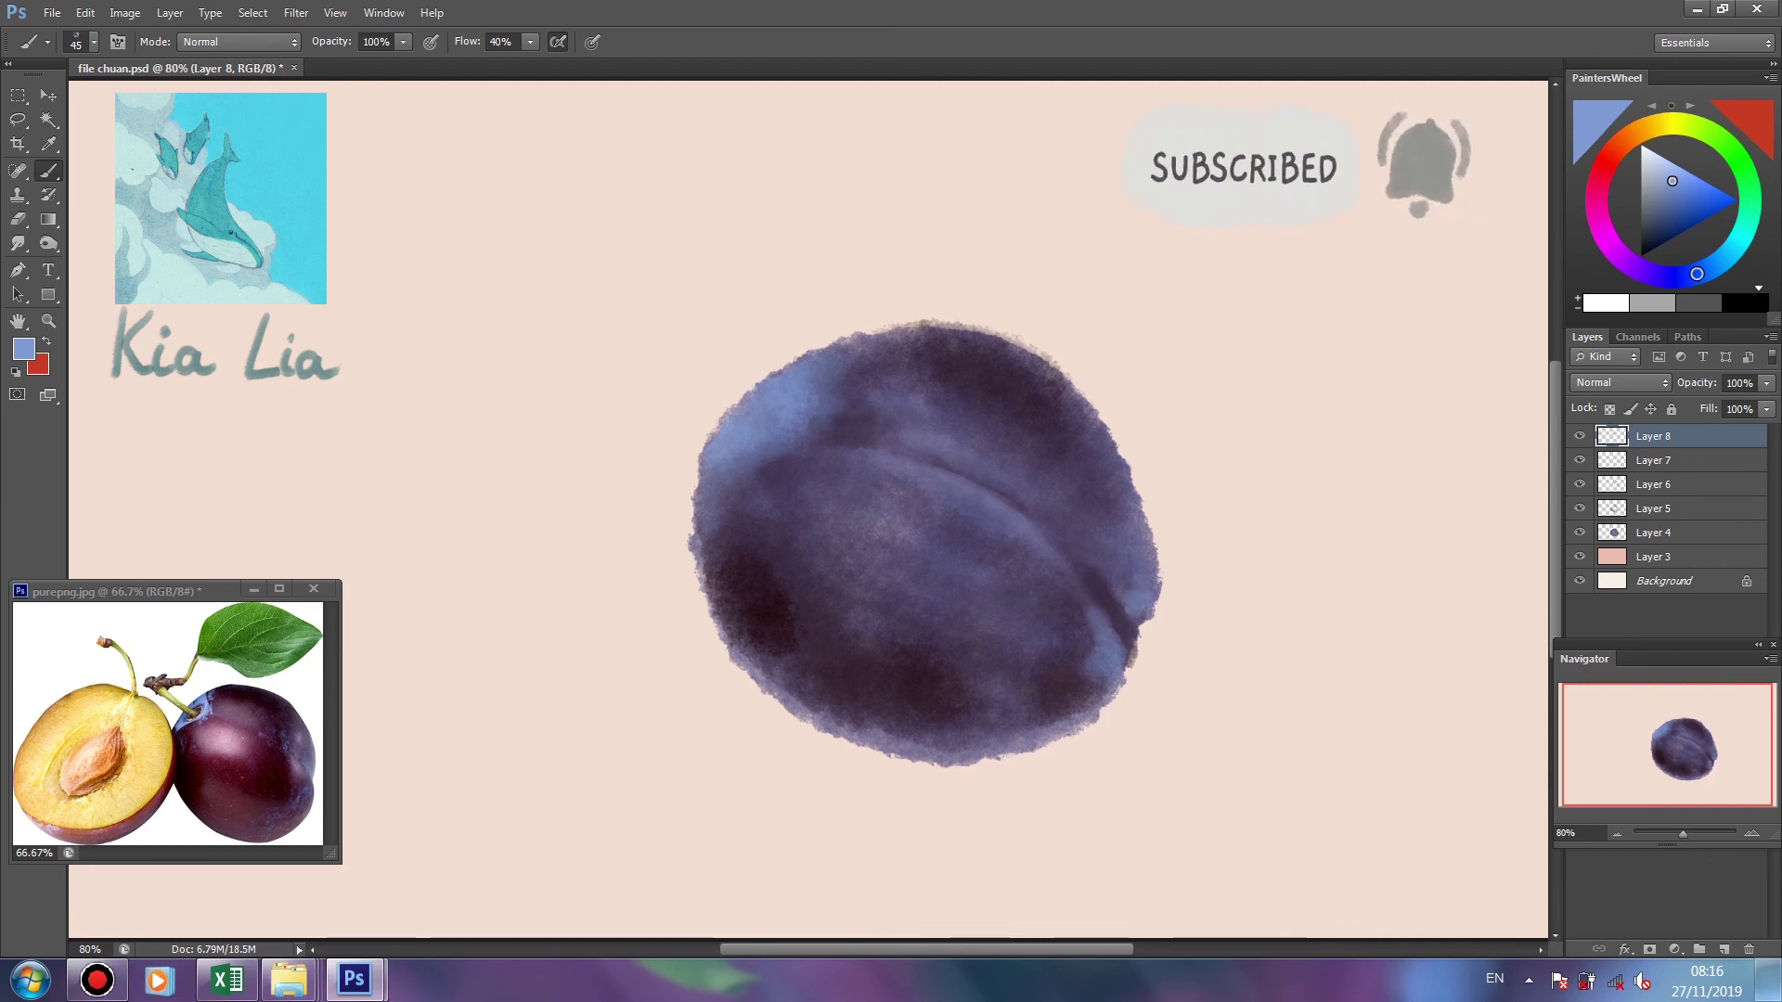
key("ctrl+shift+alt+n")
left_click(232, 770, "alt")
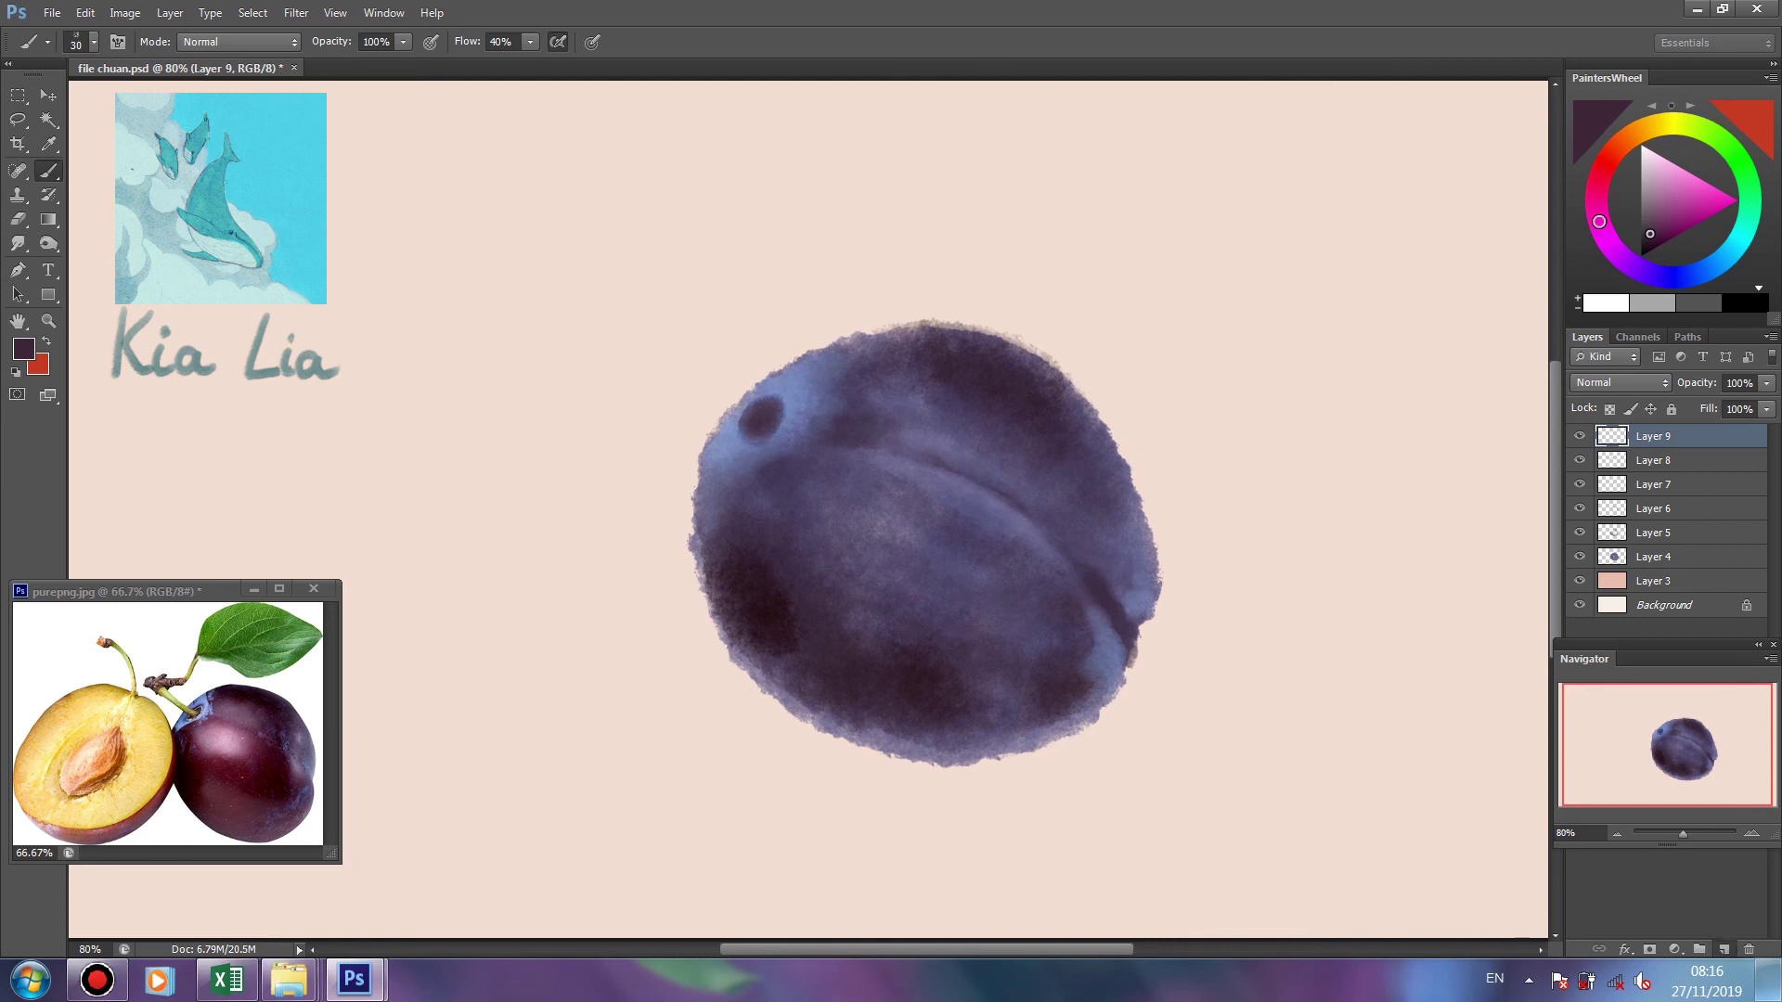
Paint a curved brown stem from the plum's top-left and a solid green leaf beside it
key("ctrl+shift+alt+n")
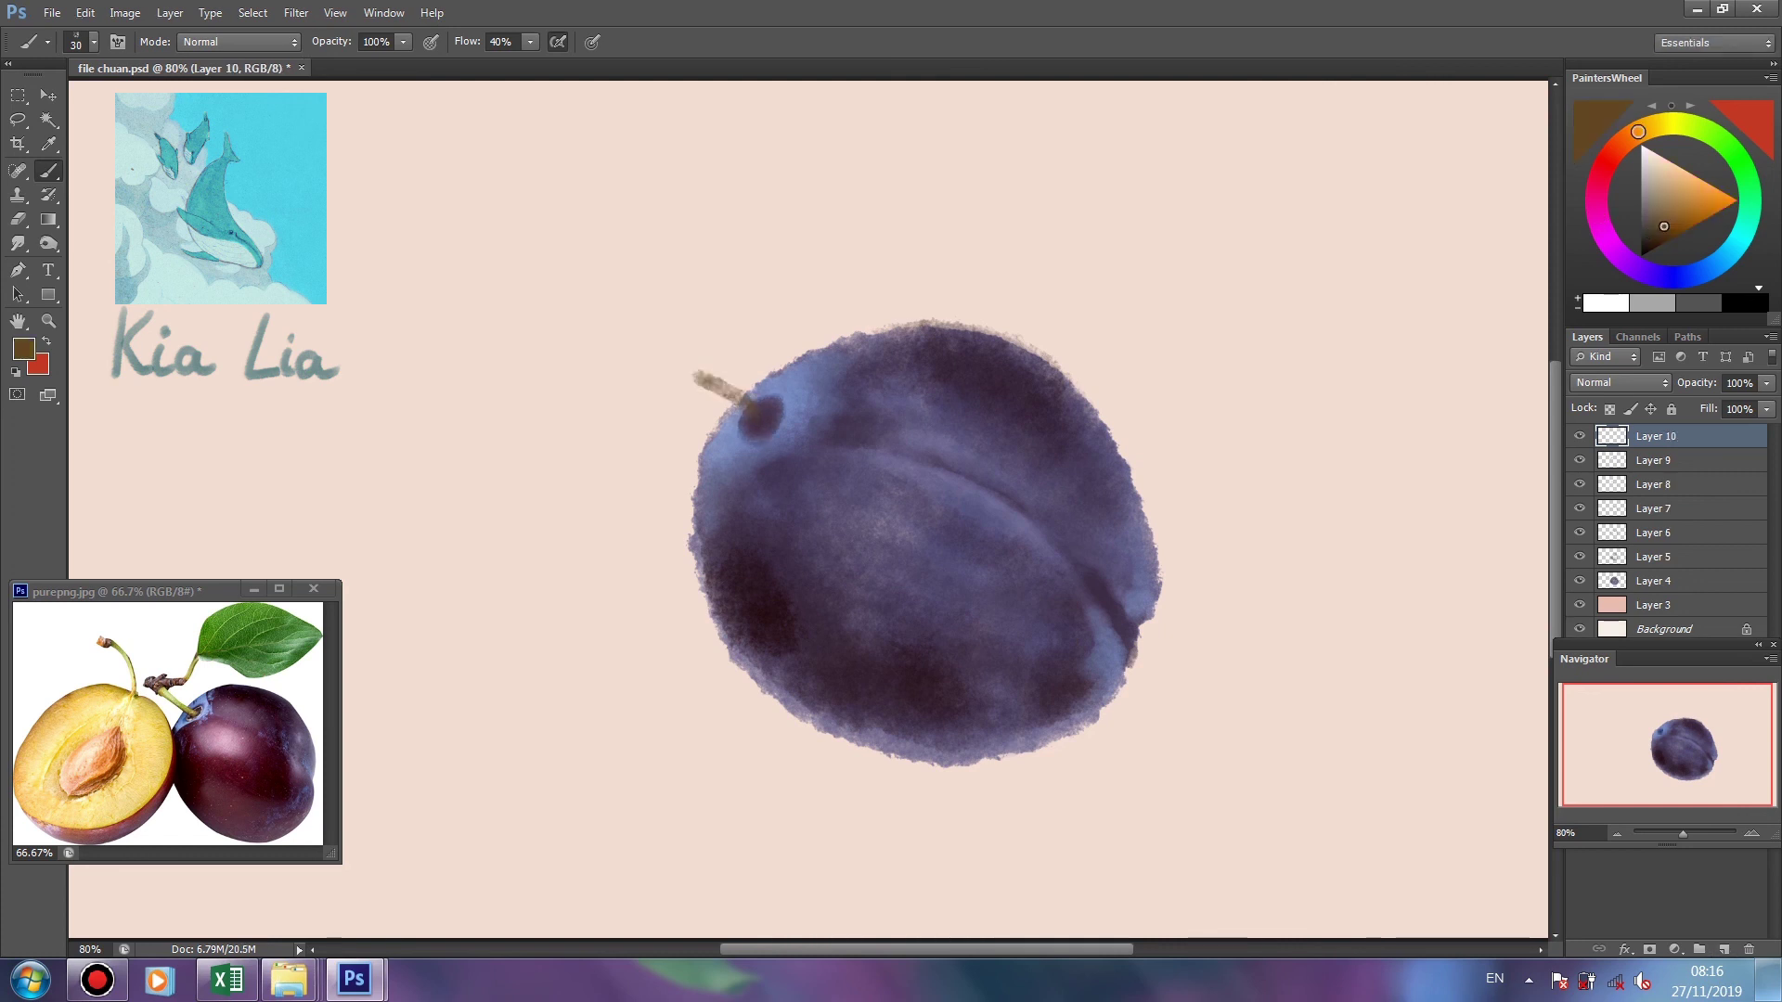
mouse_move(633, 299)
left_mouse_down()
mouse_move(747, 408)
mouse_move(615, 285)
left_mouse_up()
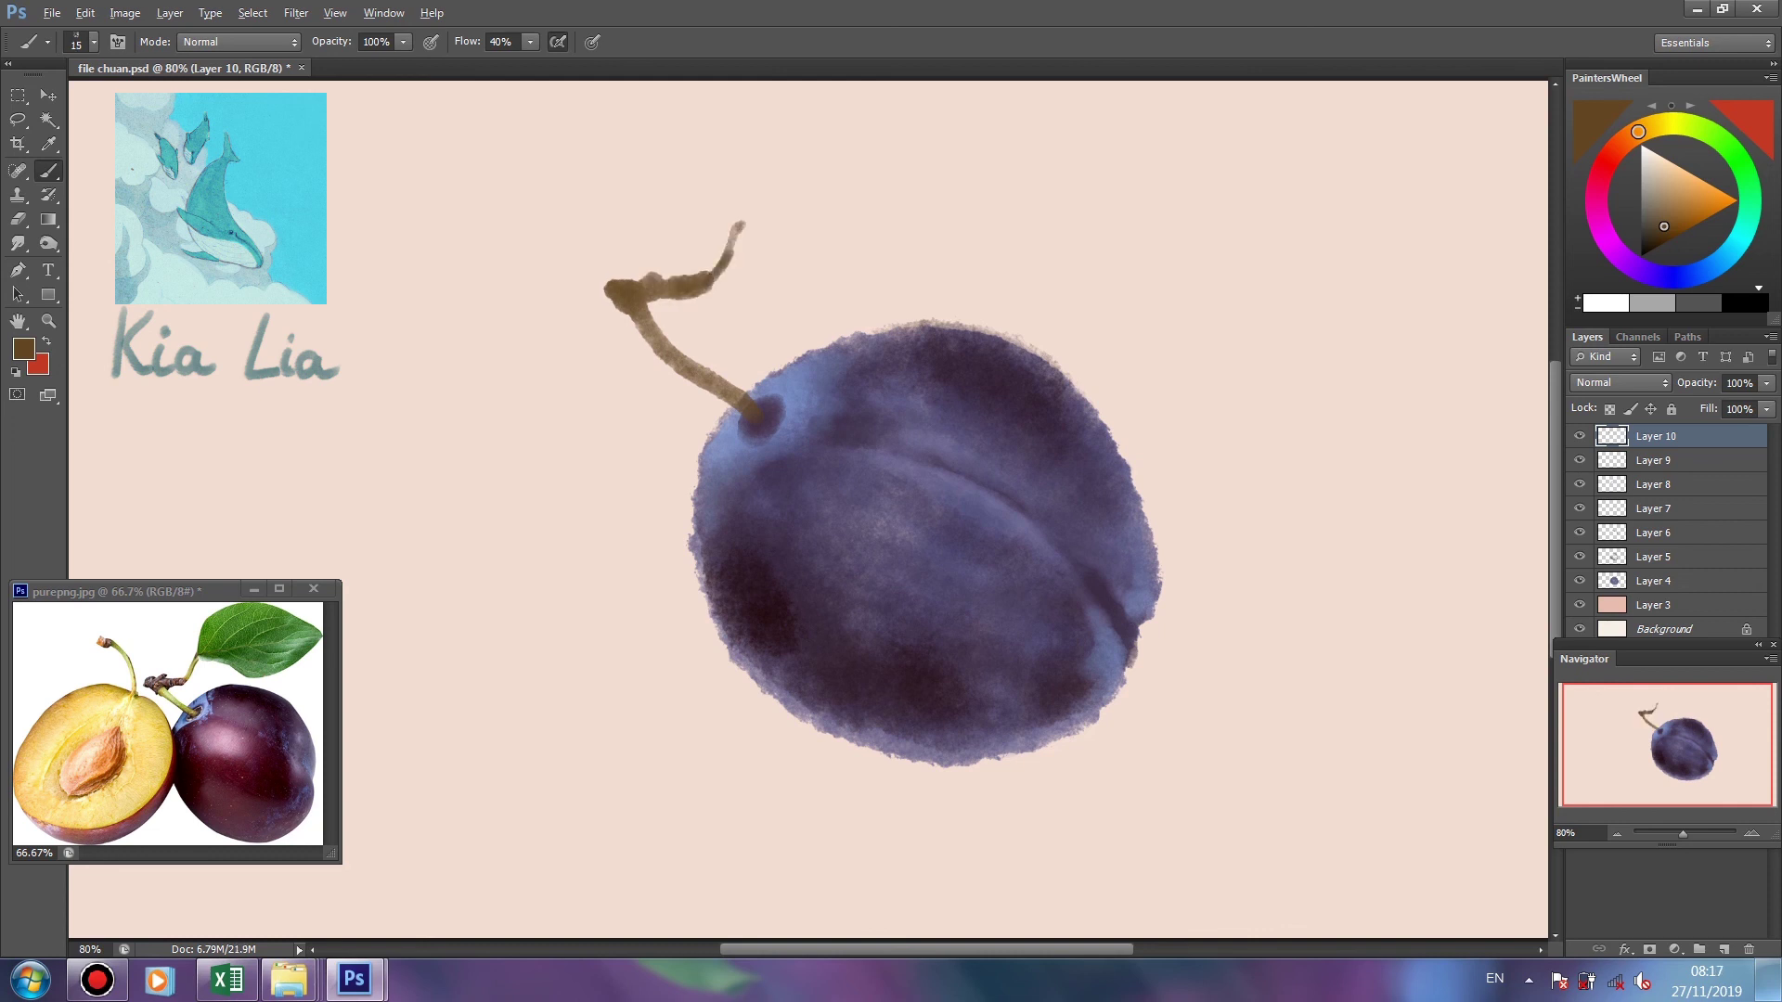
left_click_drag(1638, 132, 1722, 141)
mouse_move(733, 243)
left_mouse_down()
mouse_move(831, 149)
mouse_move(933, 153)
mouse_move(835, 262)
mouse_move(979, 186)
mouse_move(868, 223)
left_mouse_up()
left_click_drag(896, 162, 784, 237)
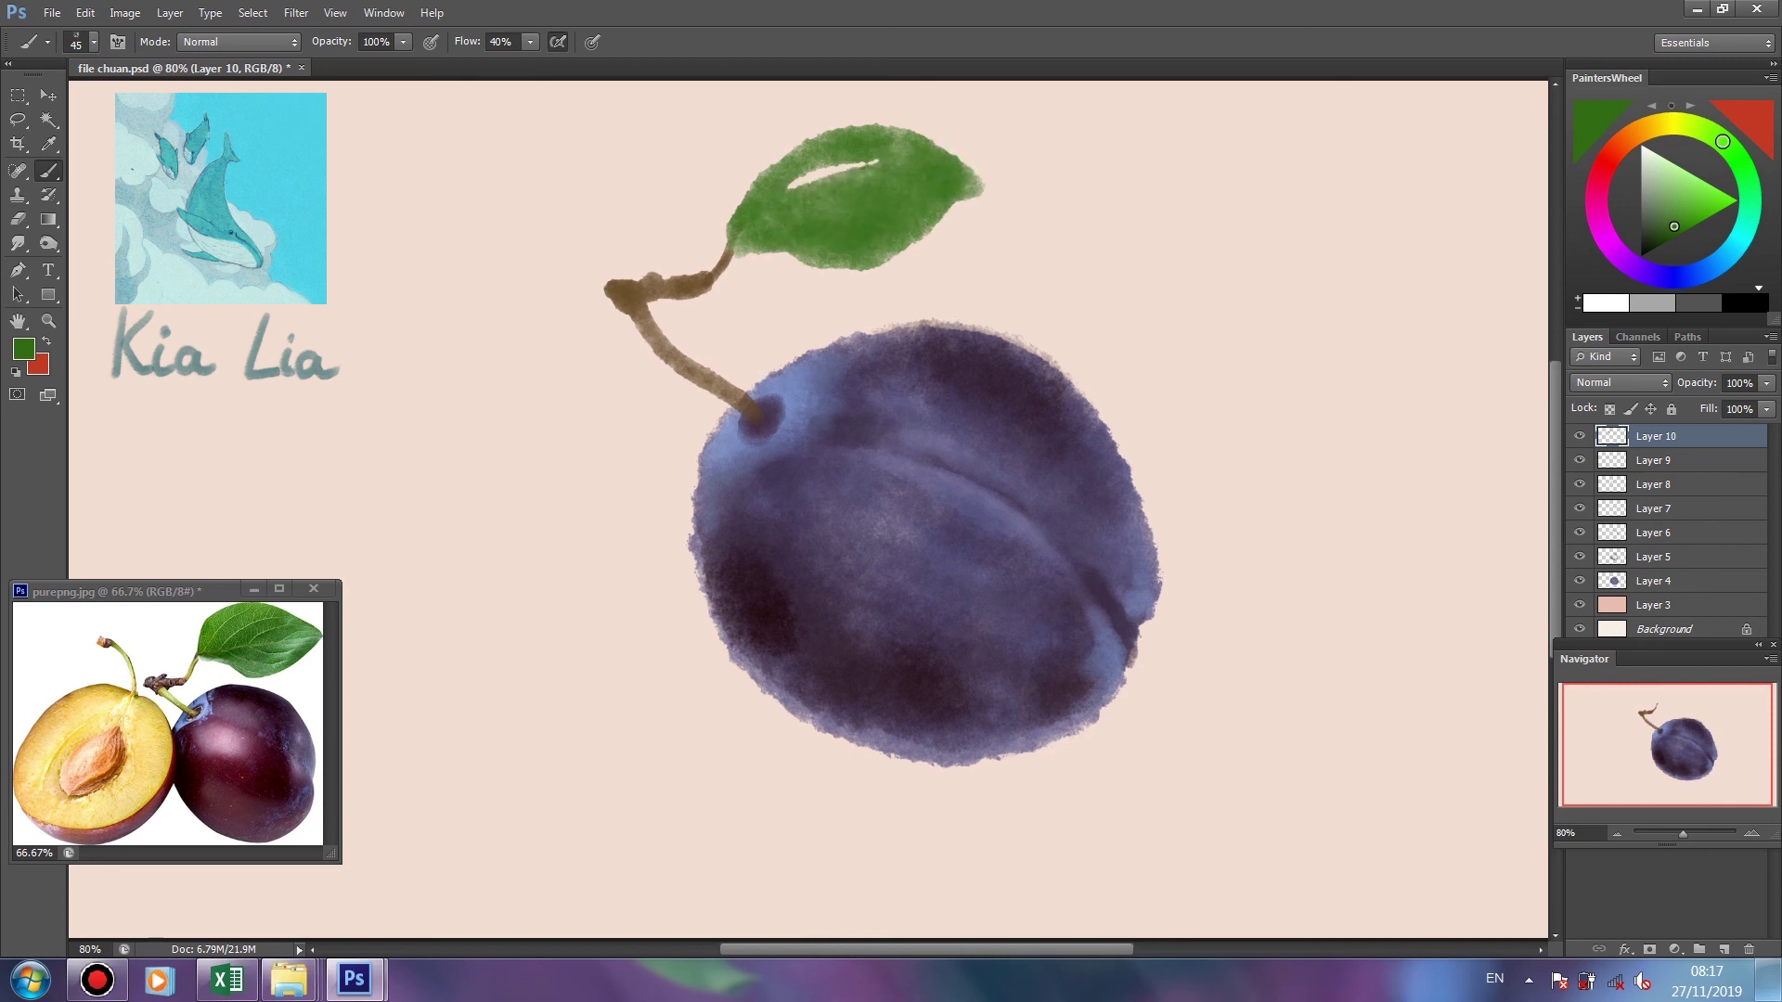
left_click_drag(840, 176, 747, 243)
key("e")
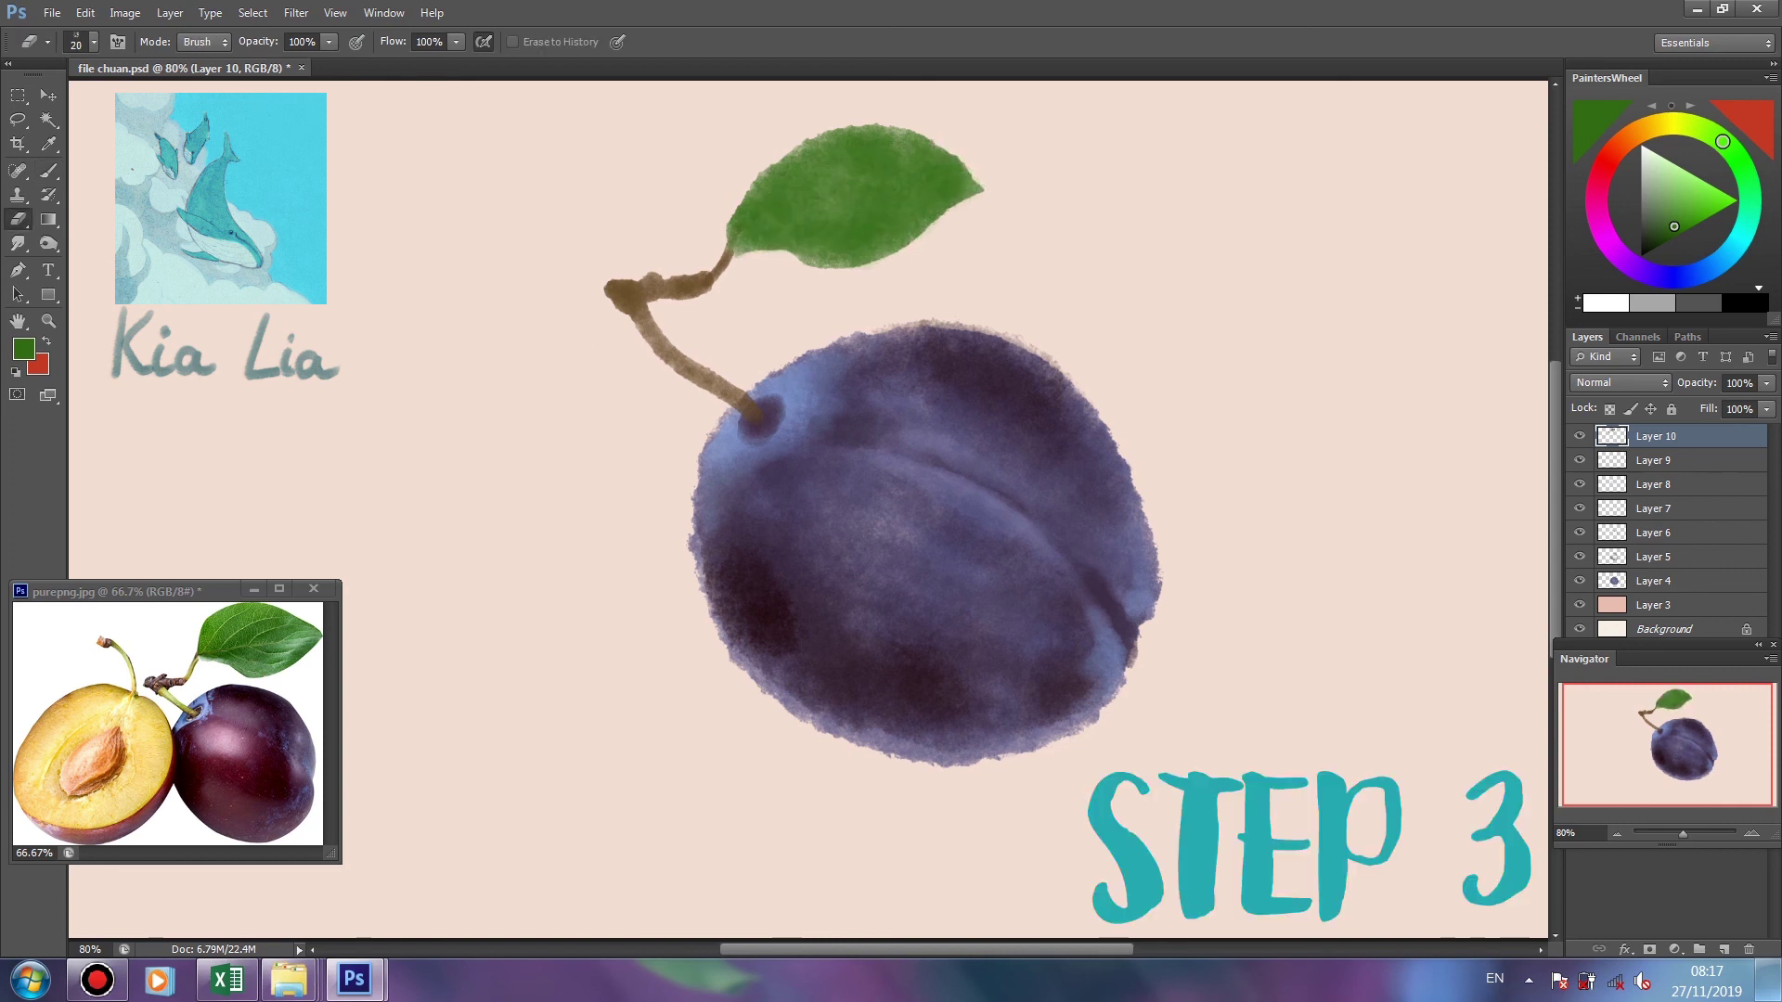
On new layers, paint darker olive-brown strokes along the stem with a smaller brush
key("b")
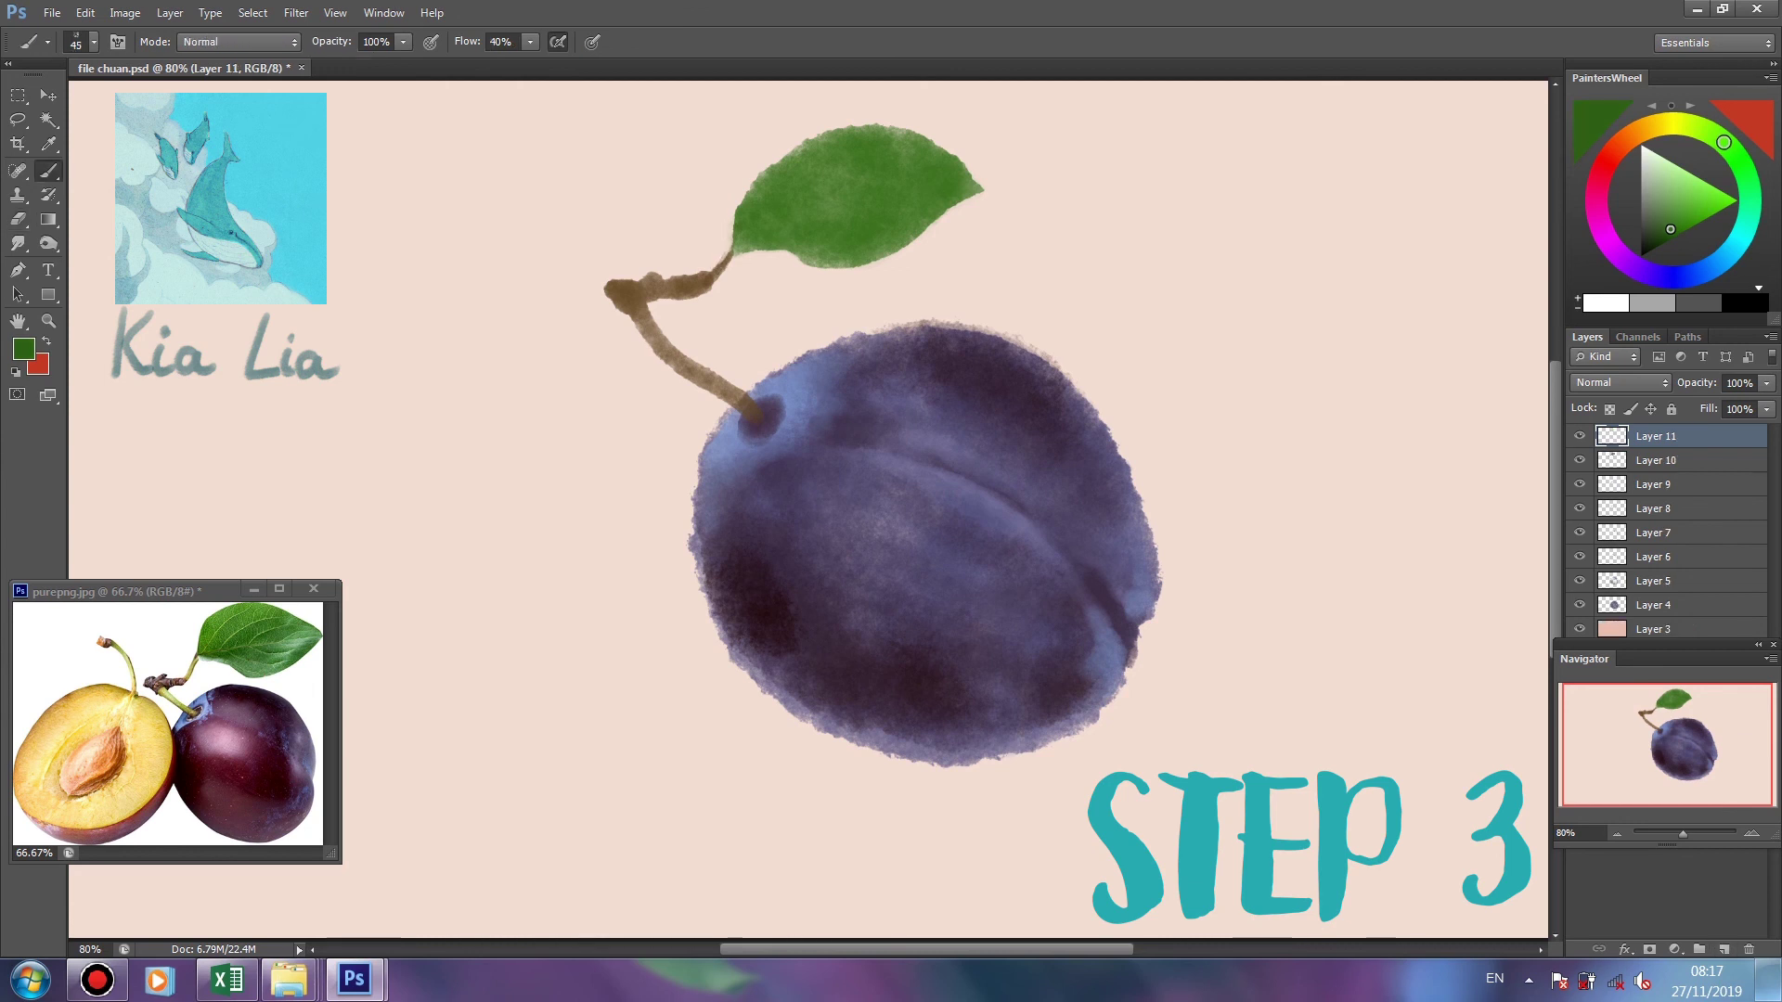
key("ctrl+shift+alt+n")
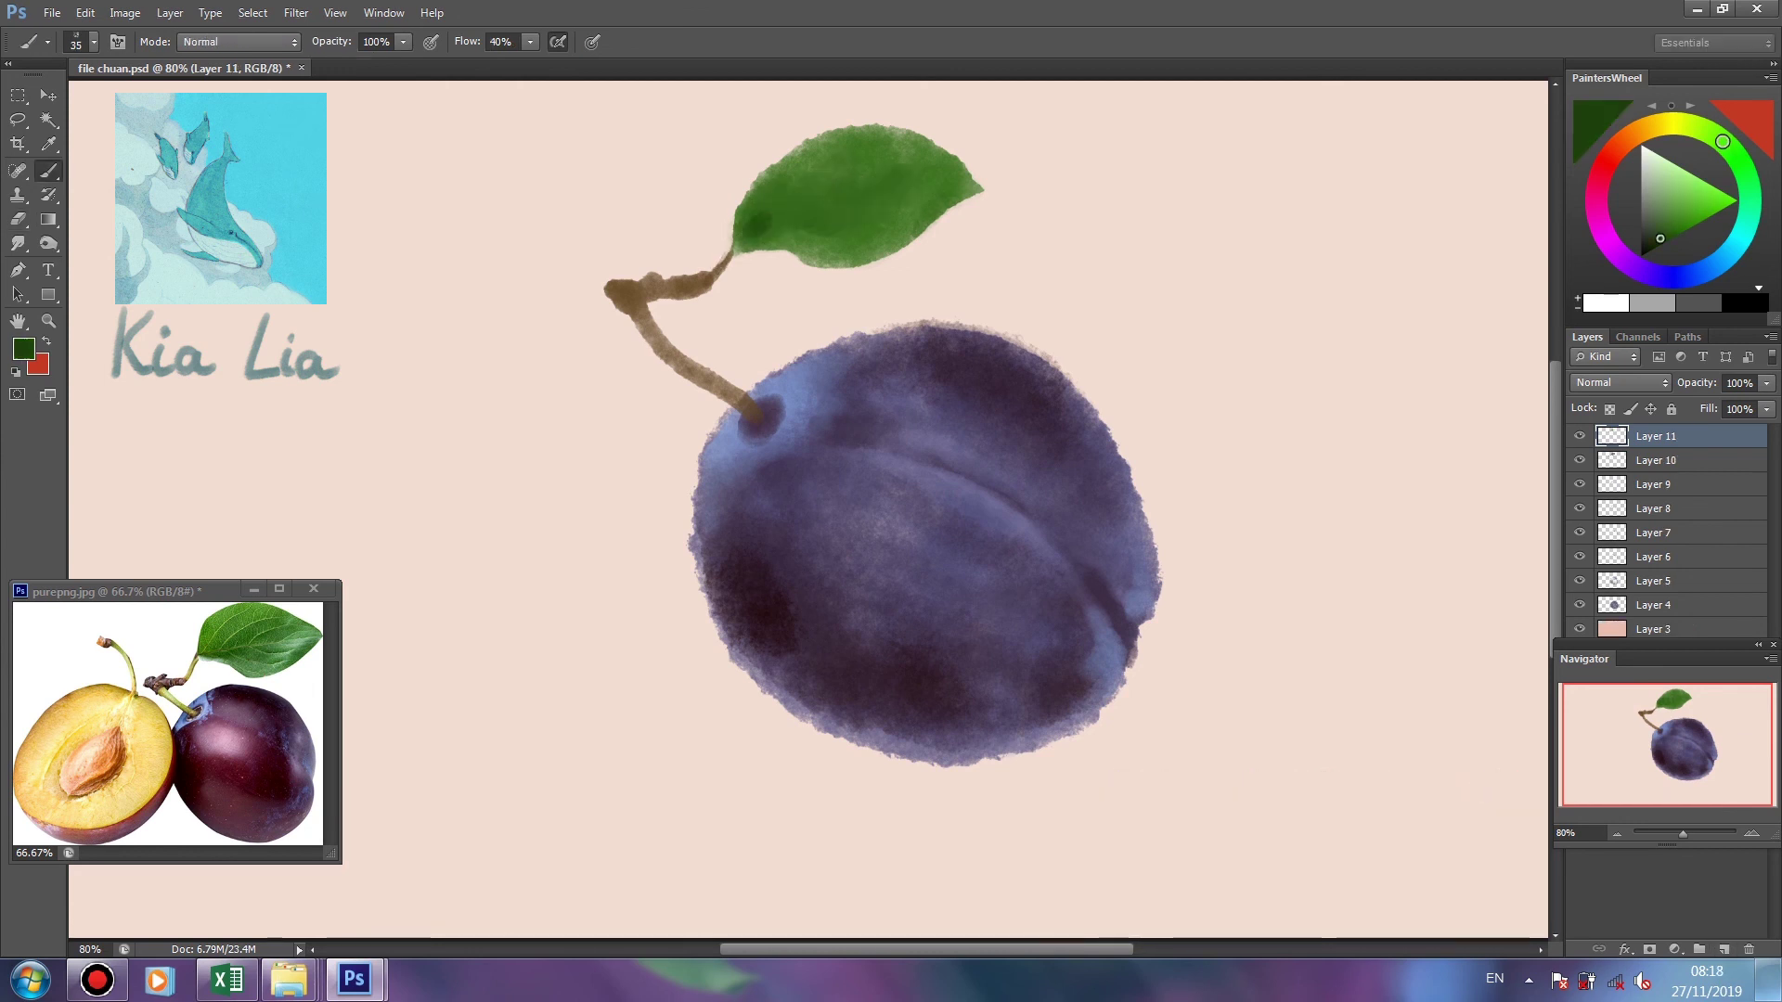
key("bracketleft")
key("ctrl+shift+alt+n")
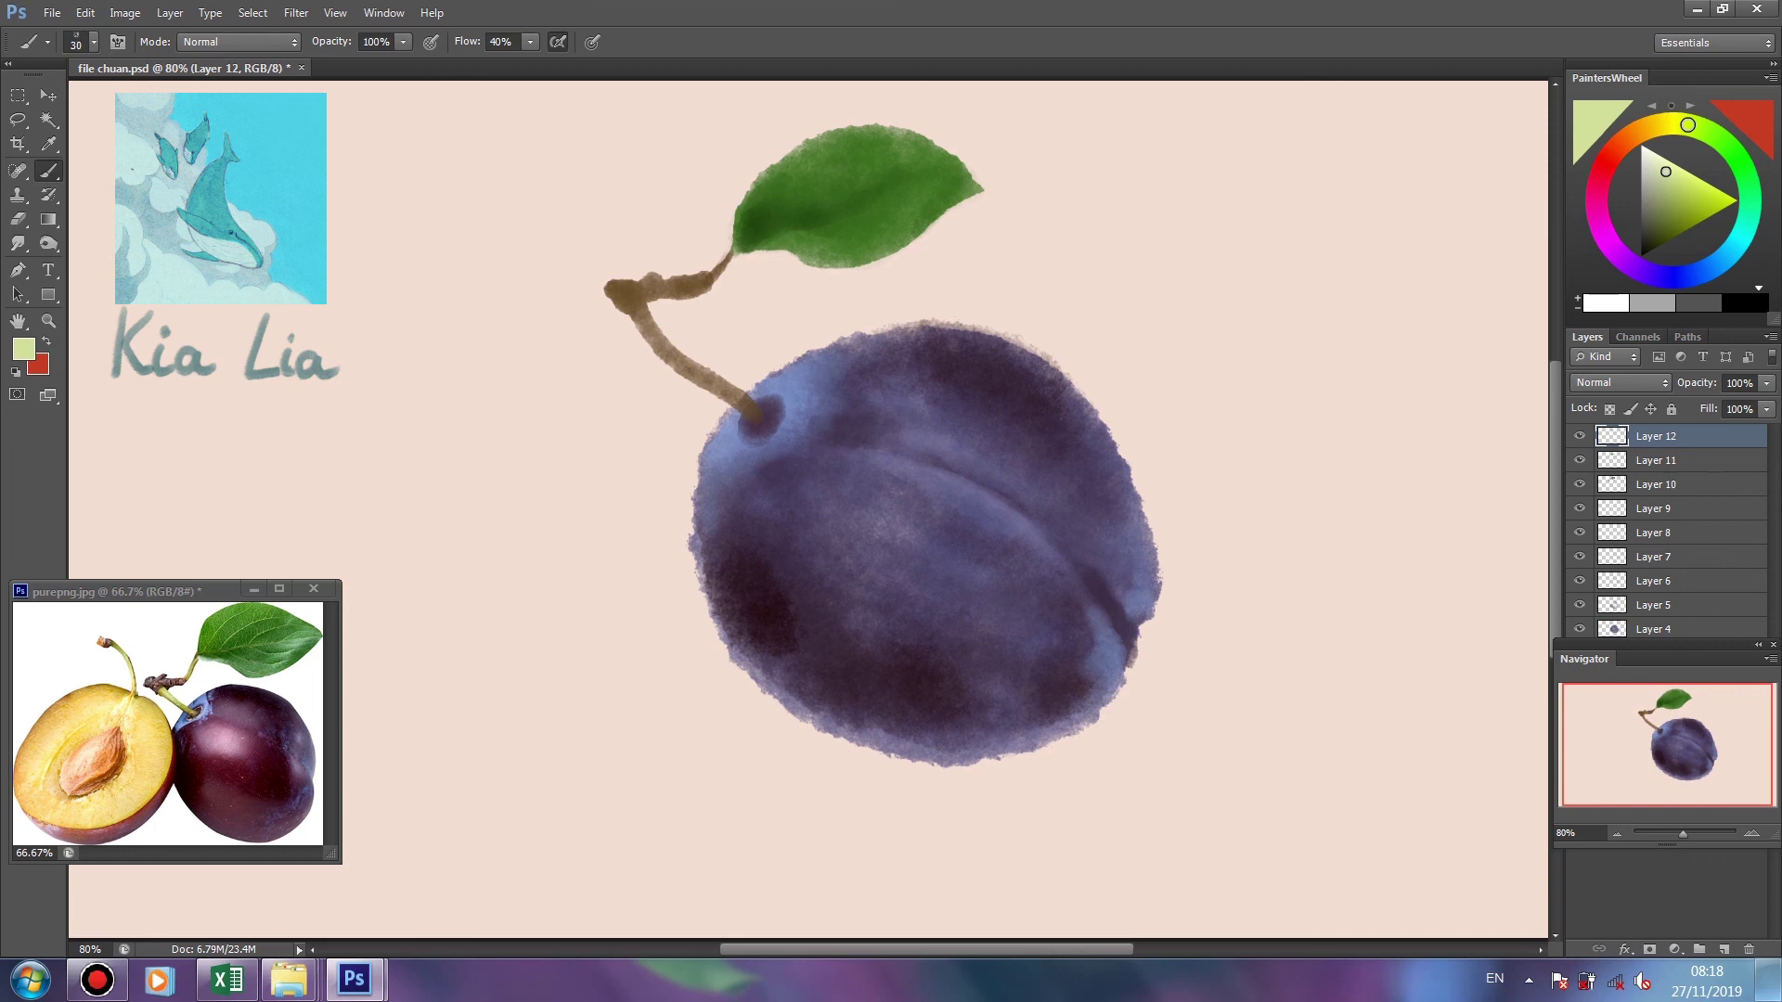
key("bracketleft")
left_click(740, 398, "alt")
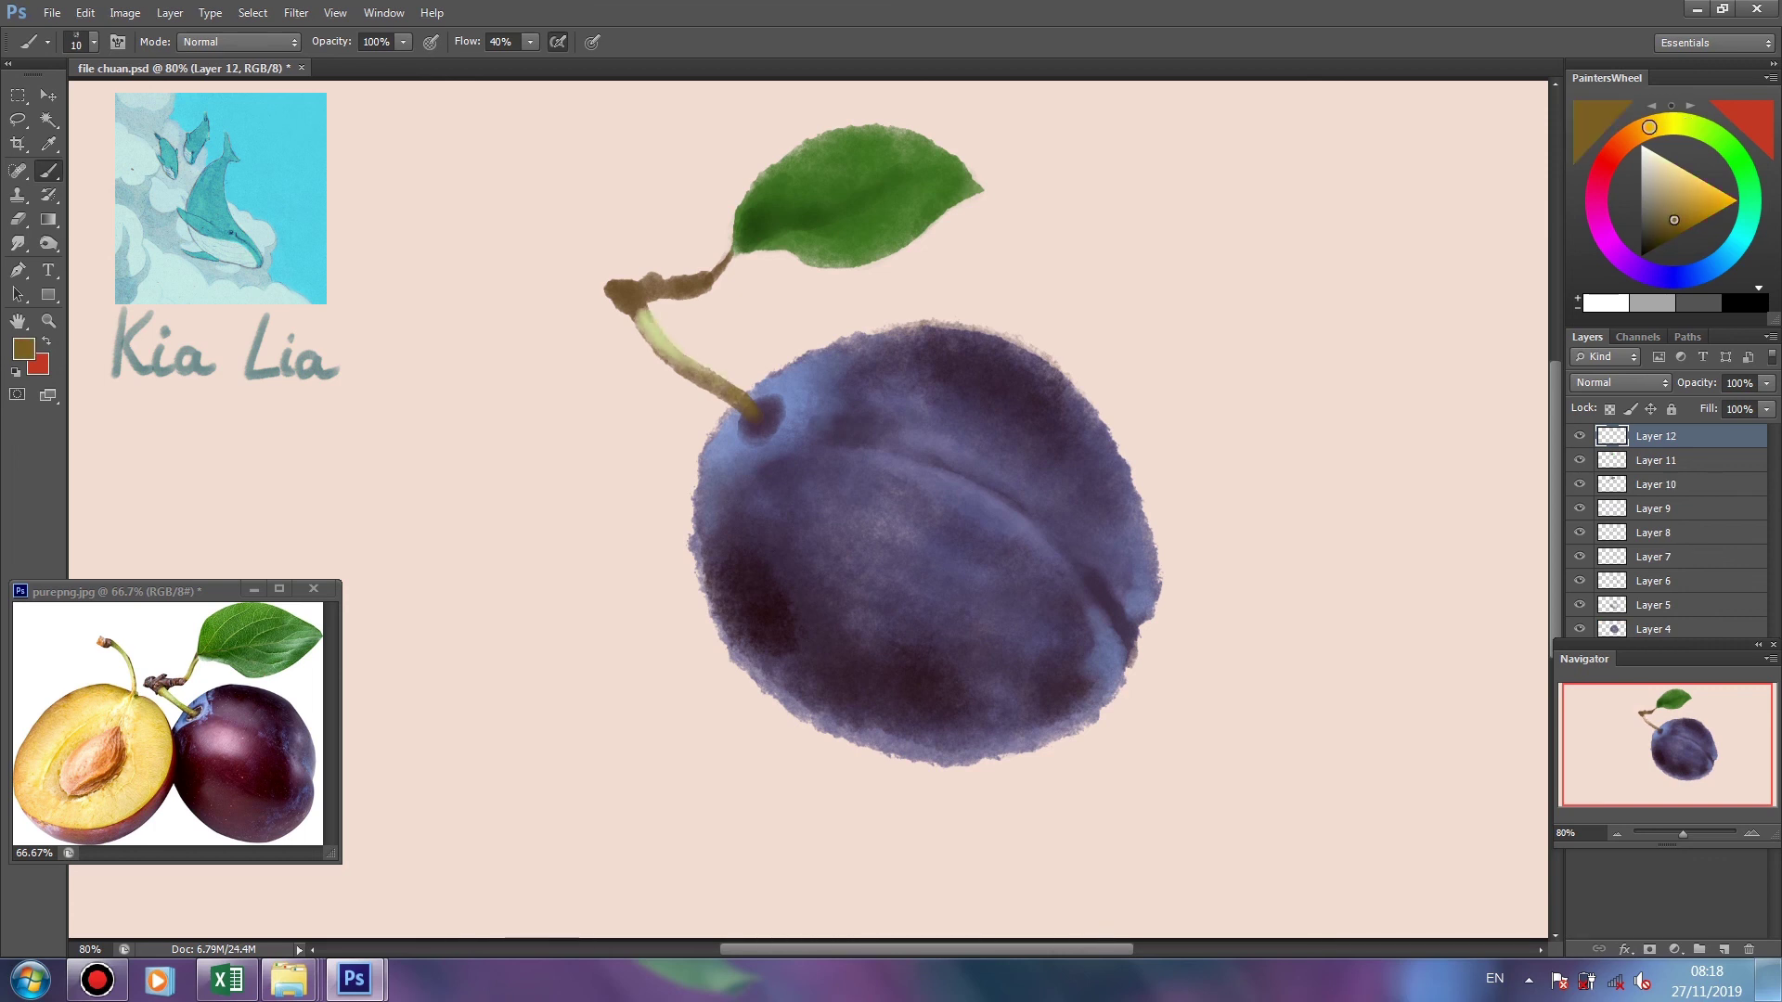
mouse_move(649, 315)
left_mouse_down()
mouse_move(661, 334)
mouse_move(640, 293)
mouse_move(696, 283)
left_mouse_up()
left_click(640, 297, "alt")
Tidy the stem and add darker green vein detail to the leaf with a finer brush
key("bracketright")
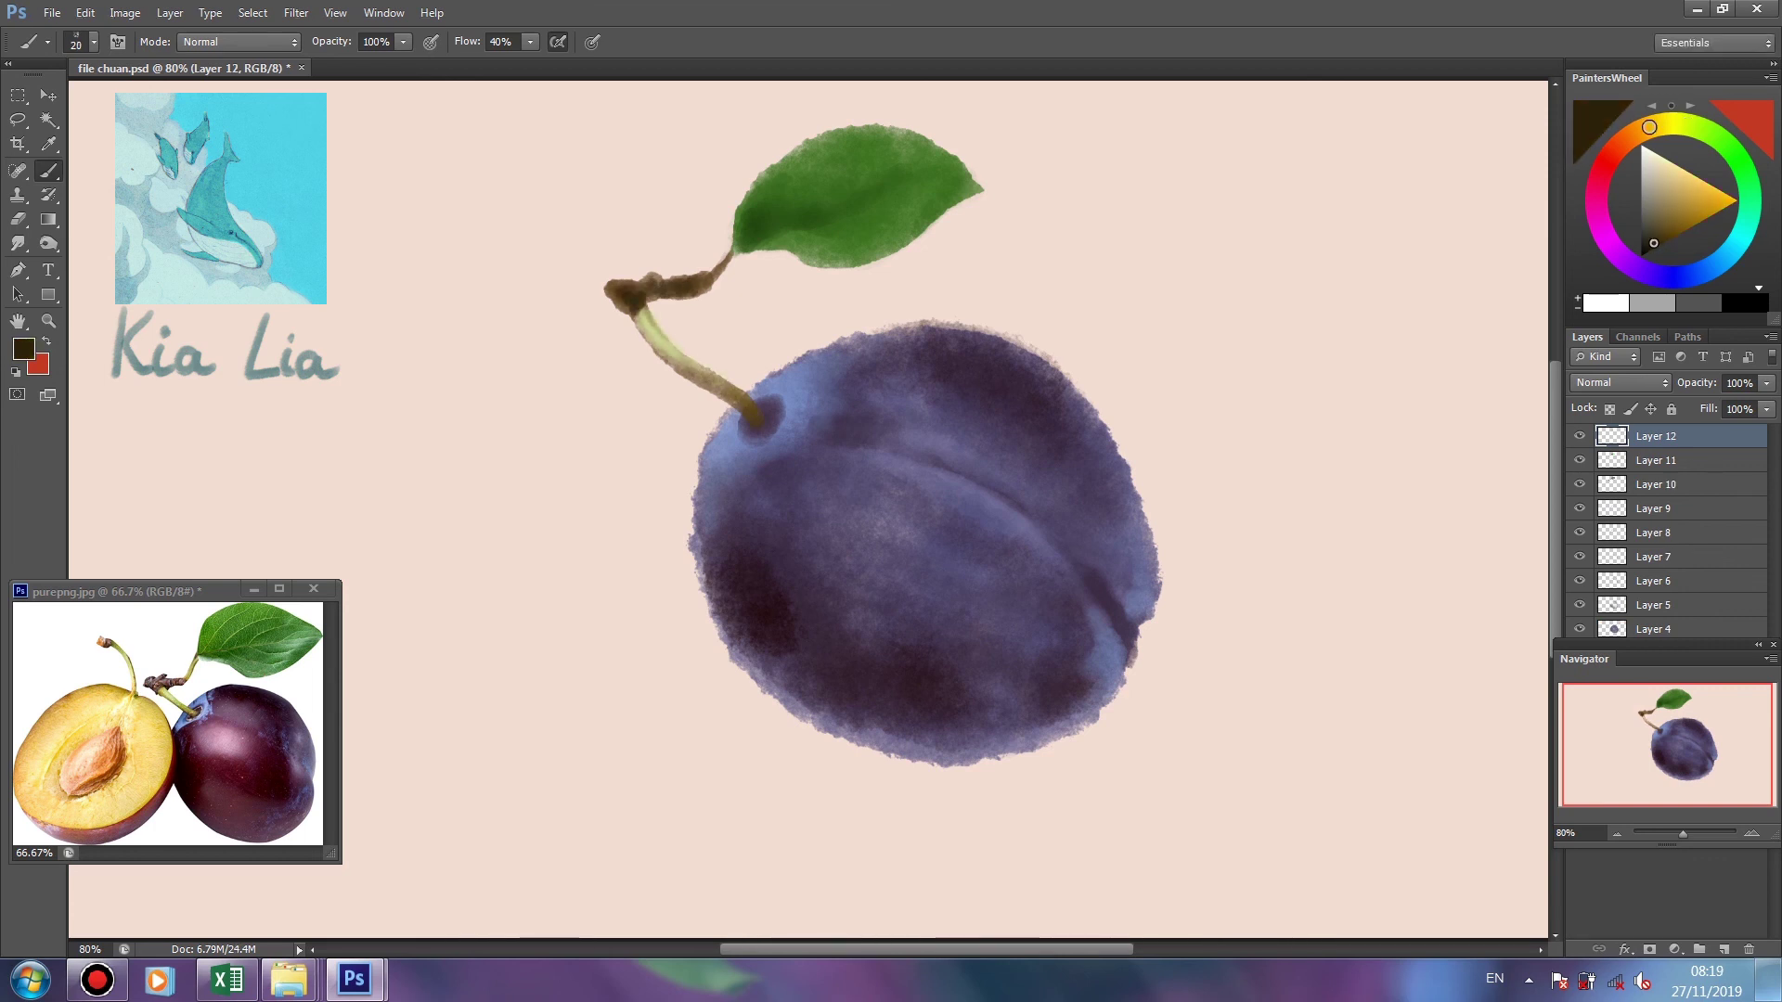
key("e")
key("alt+bracketleft")
key("alt+bracketleft")
key("alt+bracketright")
key("alt+bracketright")
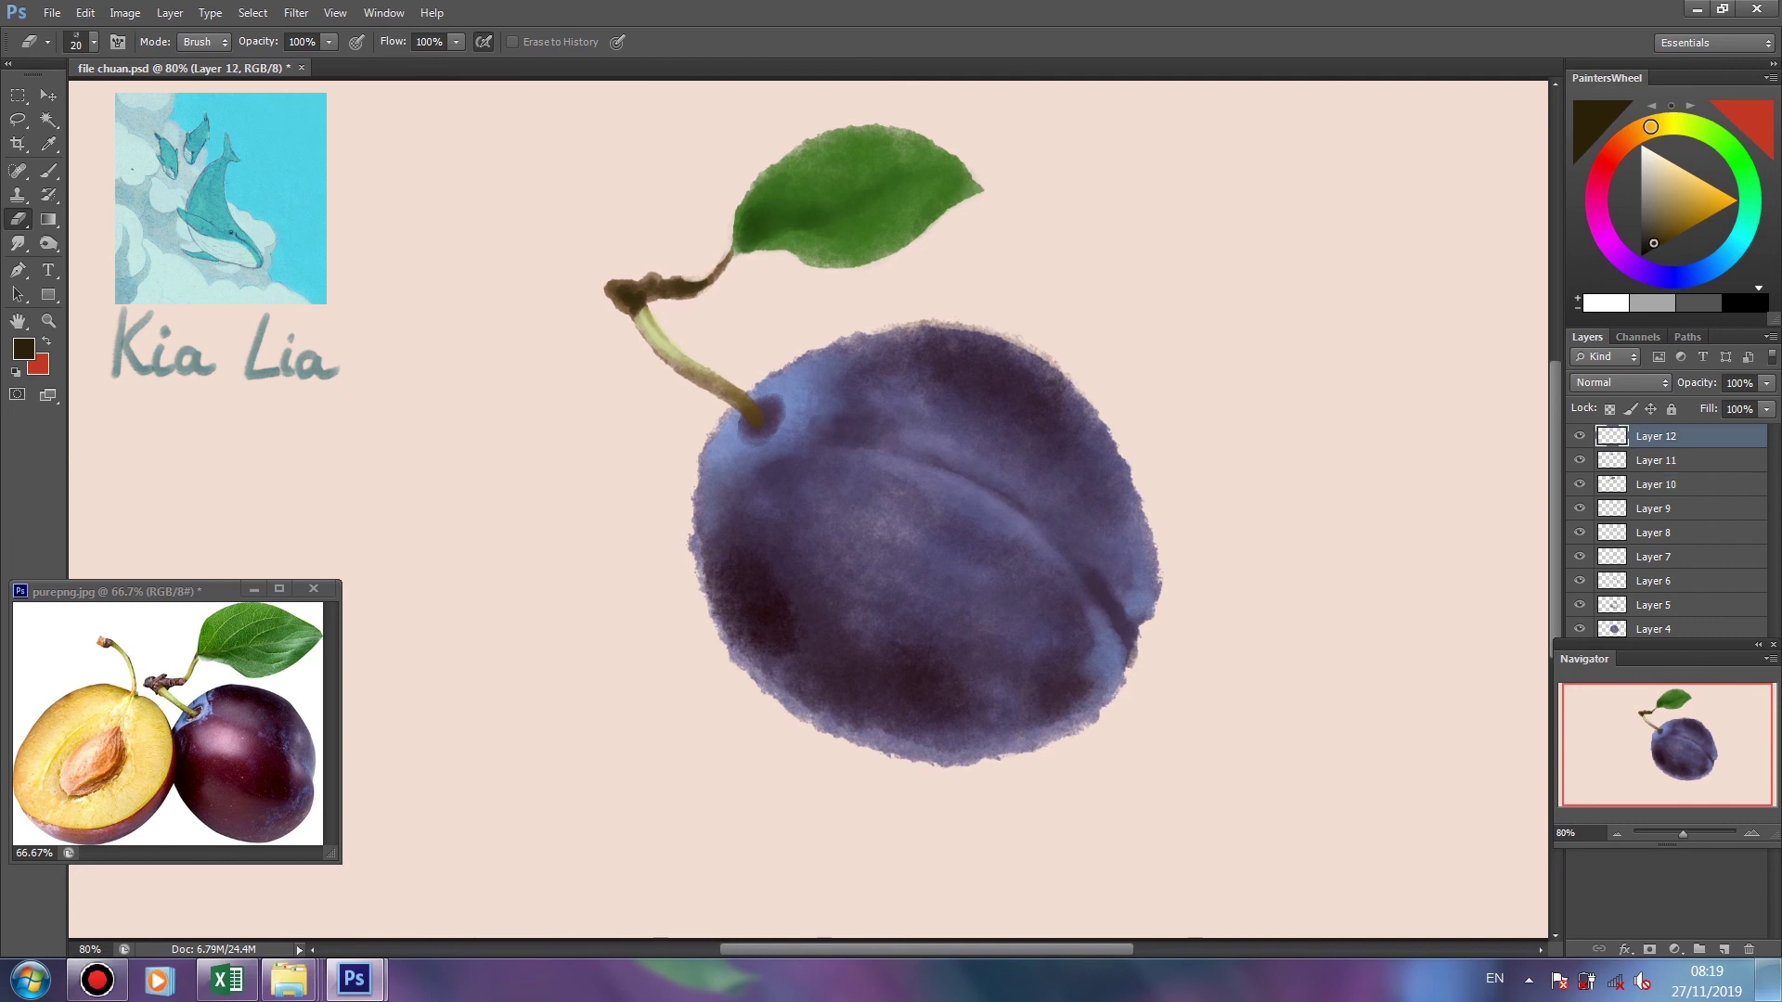
key("b")
left_click(733, 389, "alt")
left_click(752, 406, "alt")
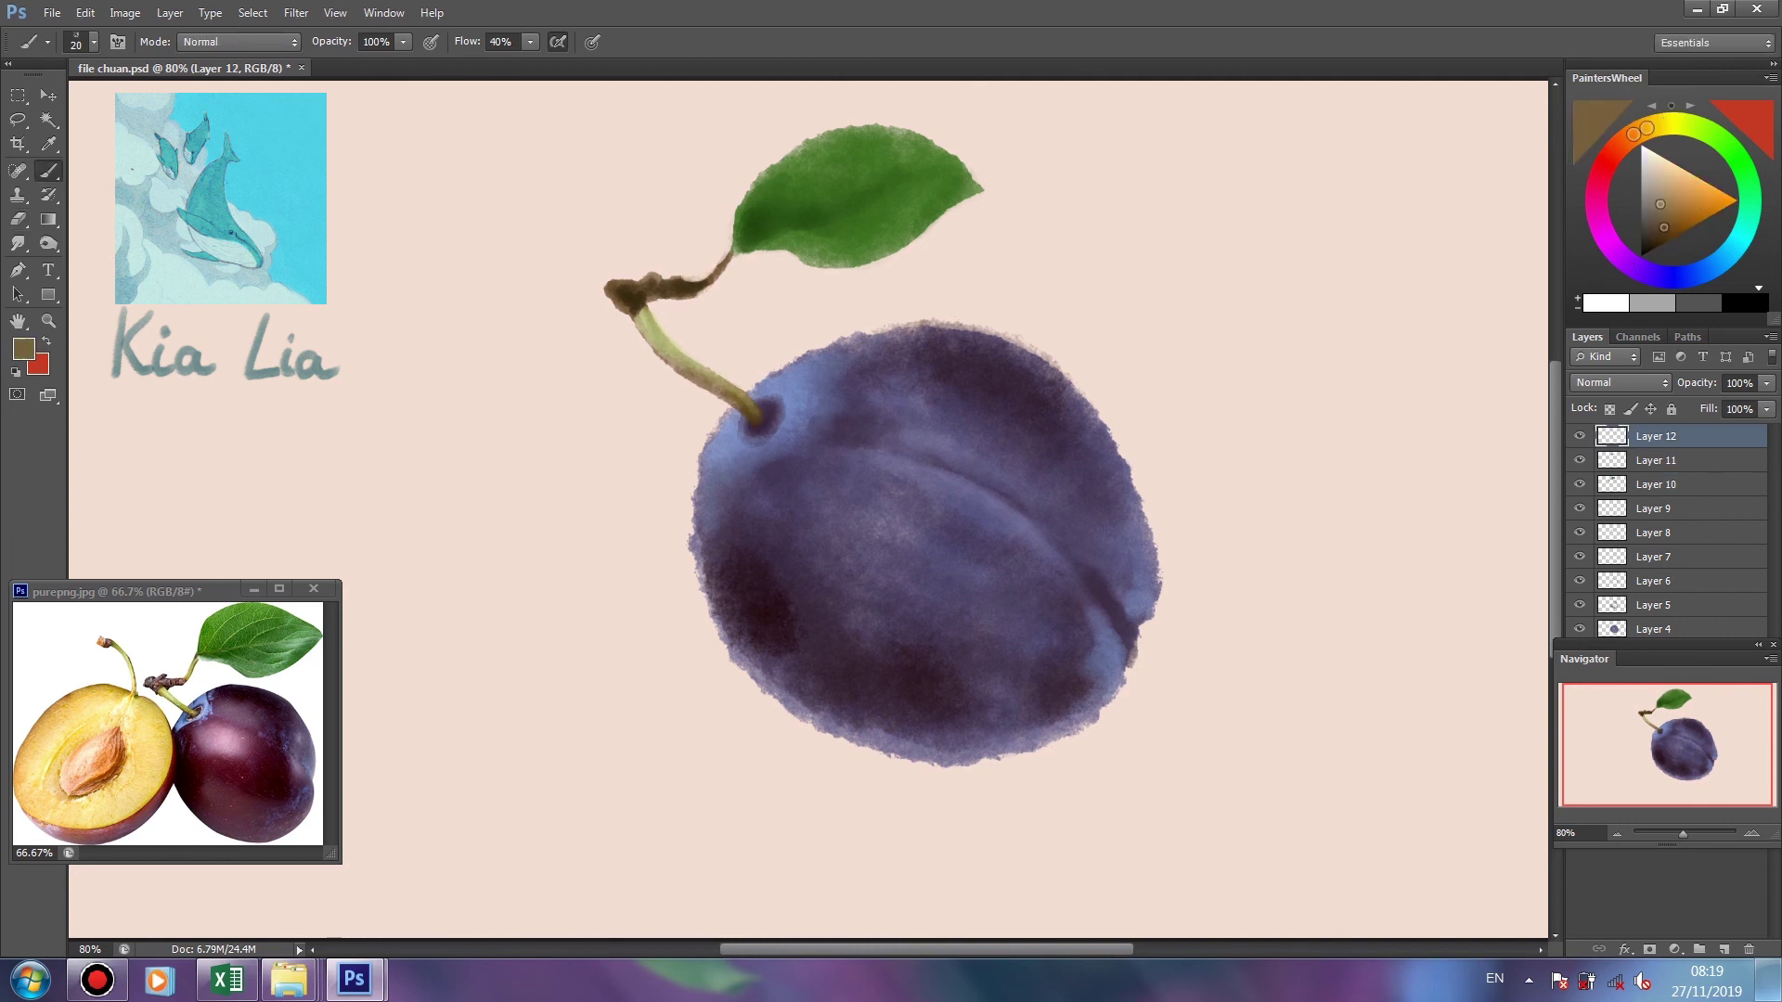
left_click(646, 287, "alt")
left_click(928, 186, "alt")
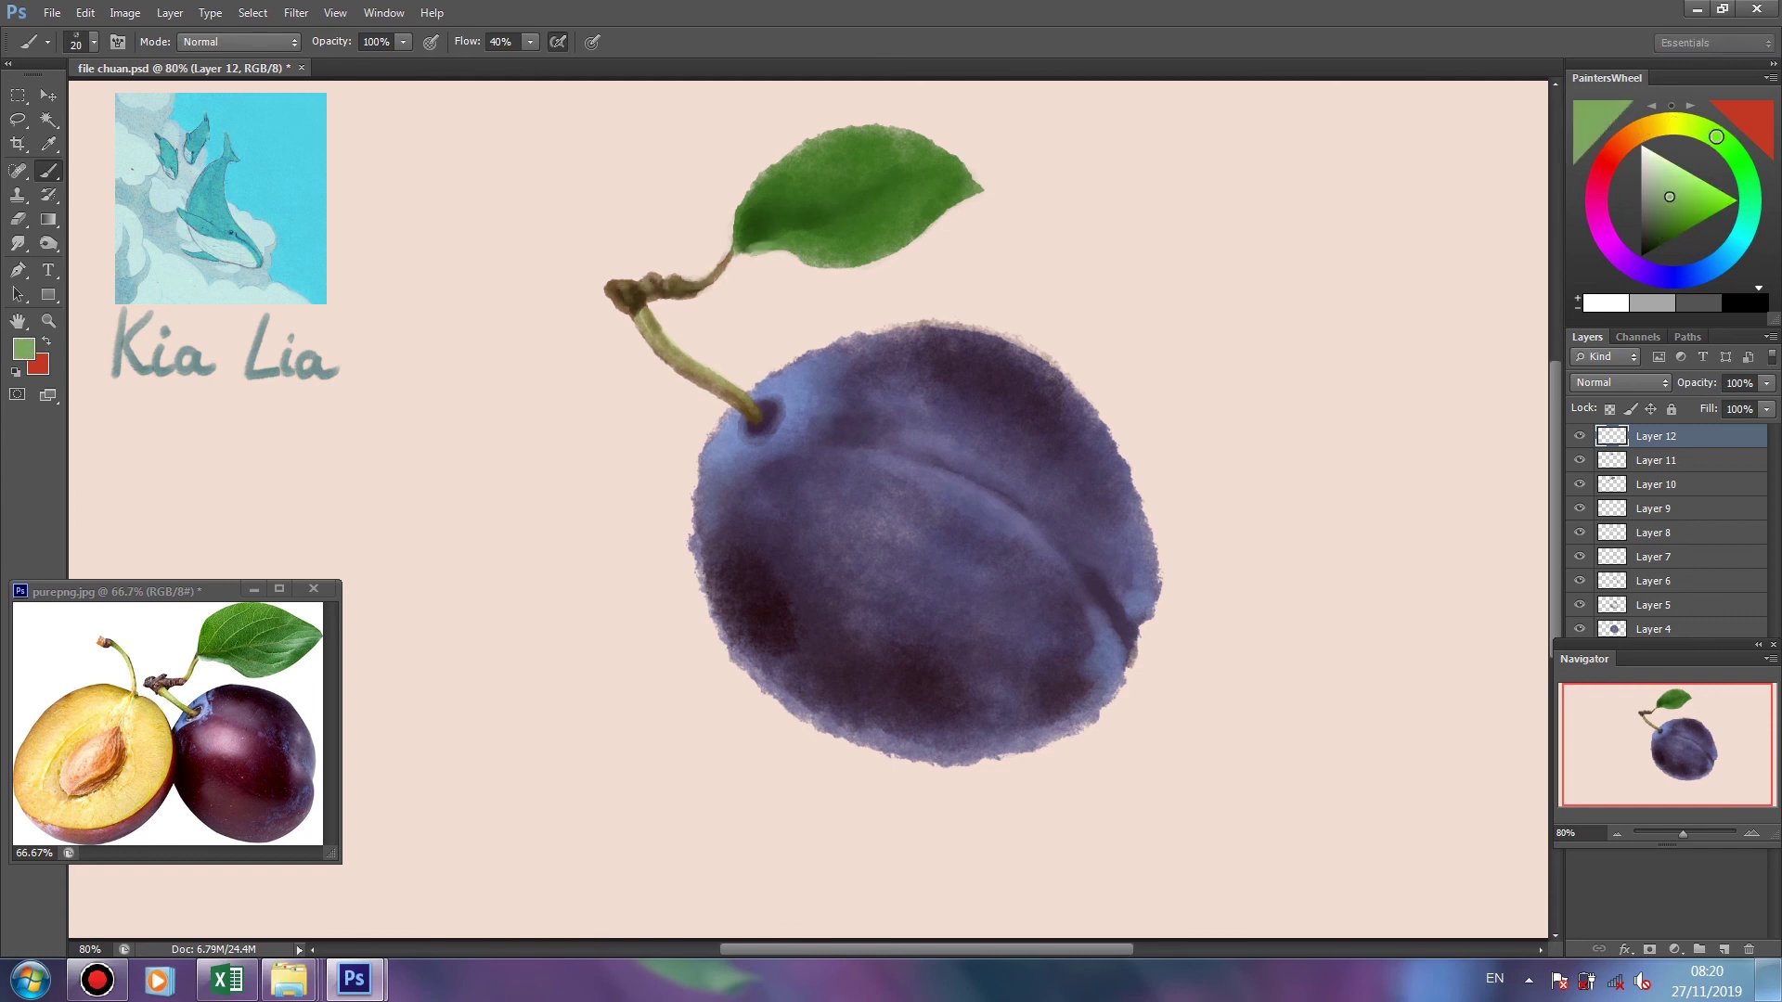
key("bracketleft")
key("bracketleft")
left_click(771, 219, "alt")
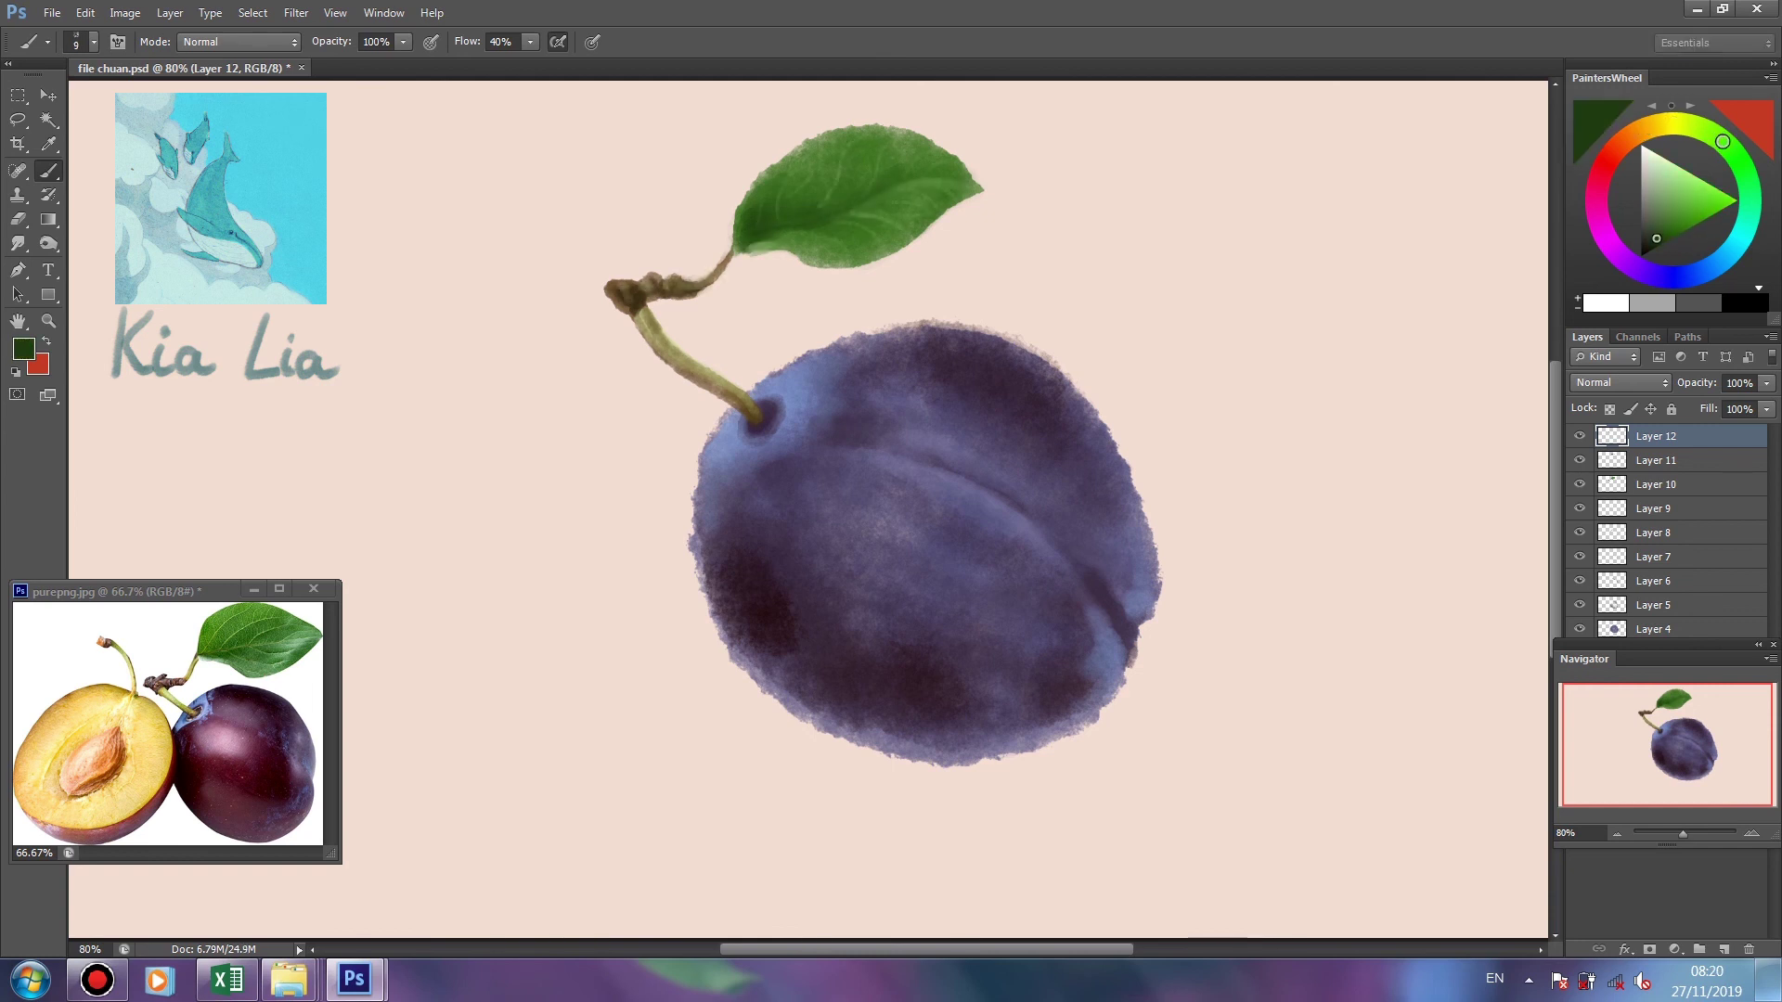
left_click(1646, 128)
On a new layer, paint a wide tan shadow under the plum and soften its bottom
left_click(1679, 181)
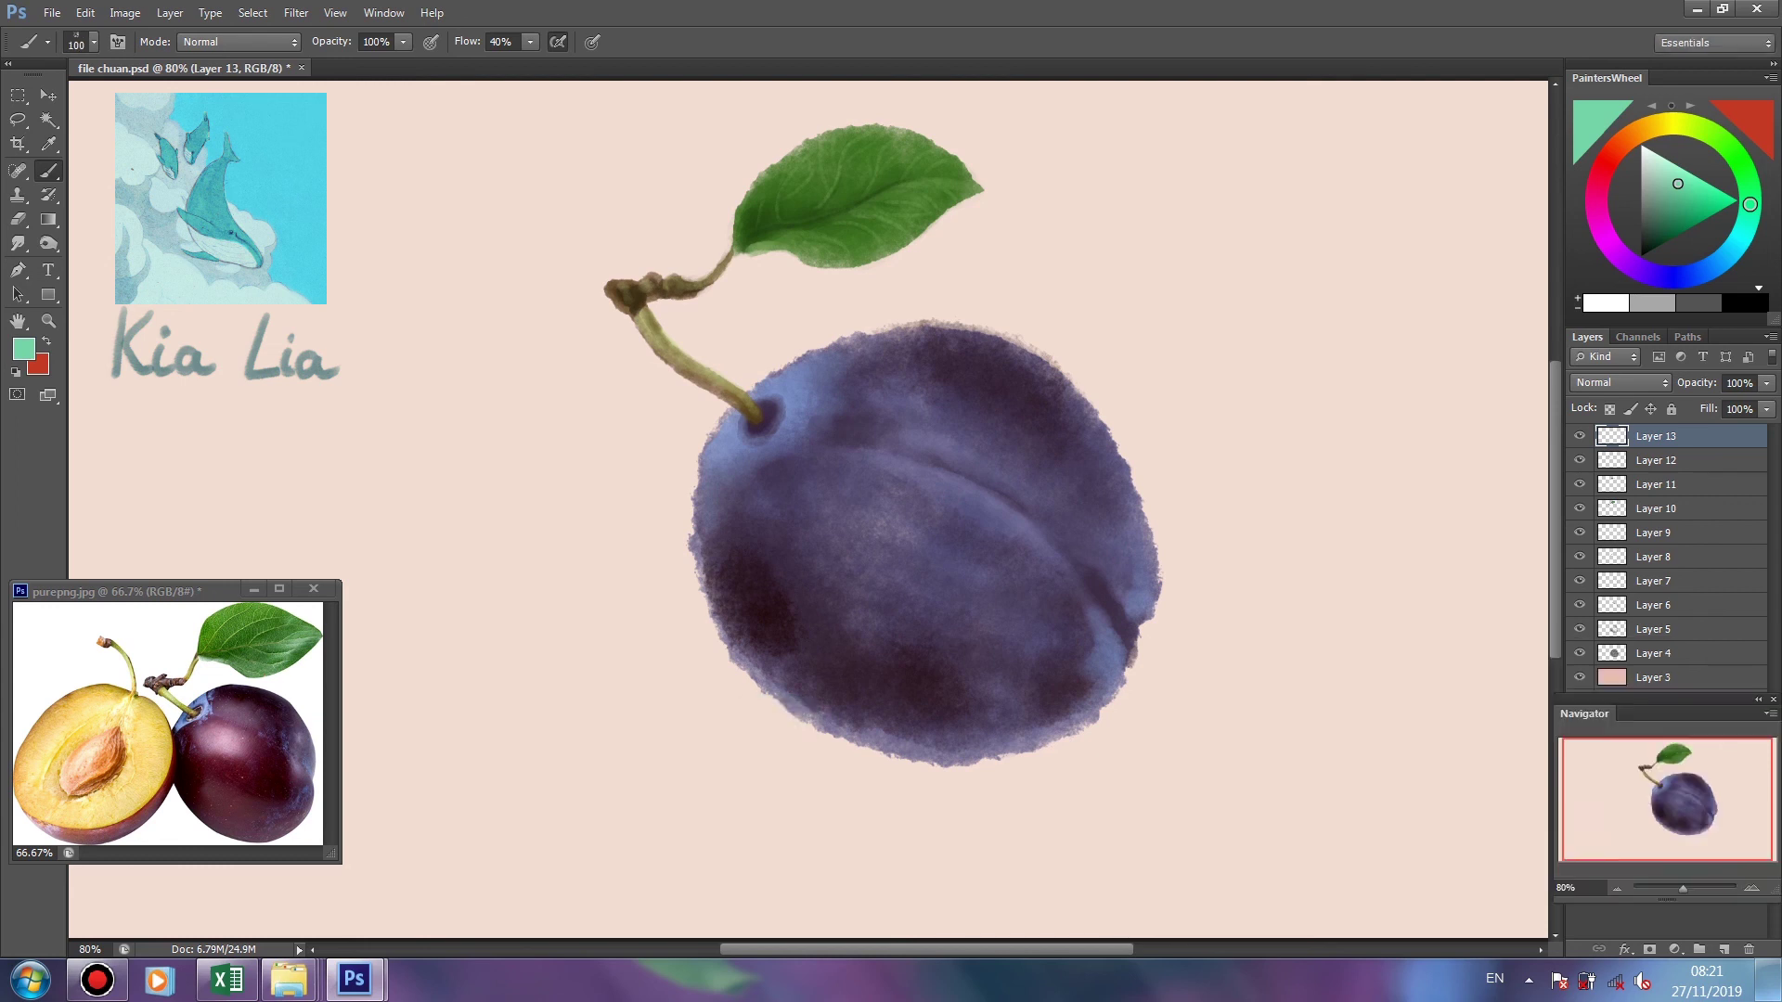
left_click(1724, 949)
left_click_drag(743, 734, 1151, 733)
key("ctrl+z")
left_click(1677, 193)
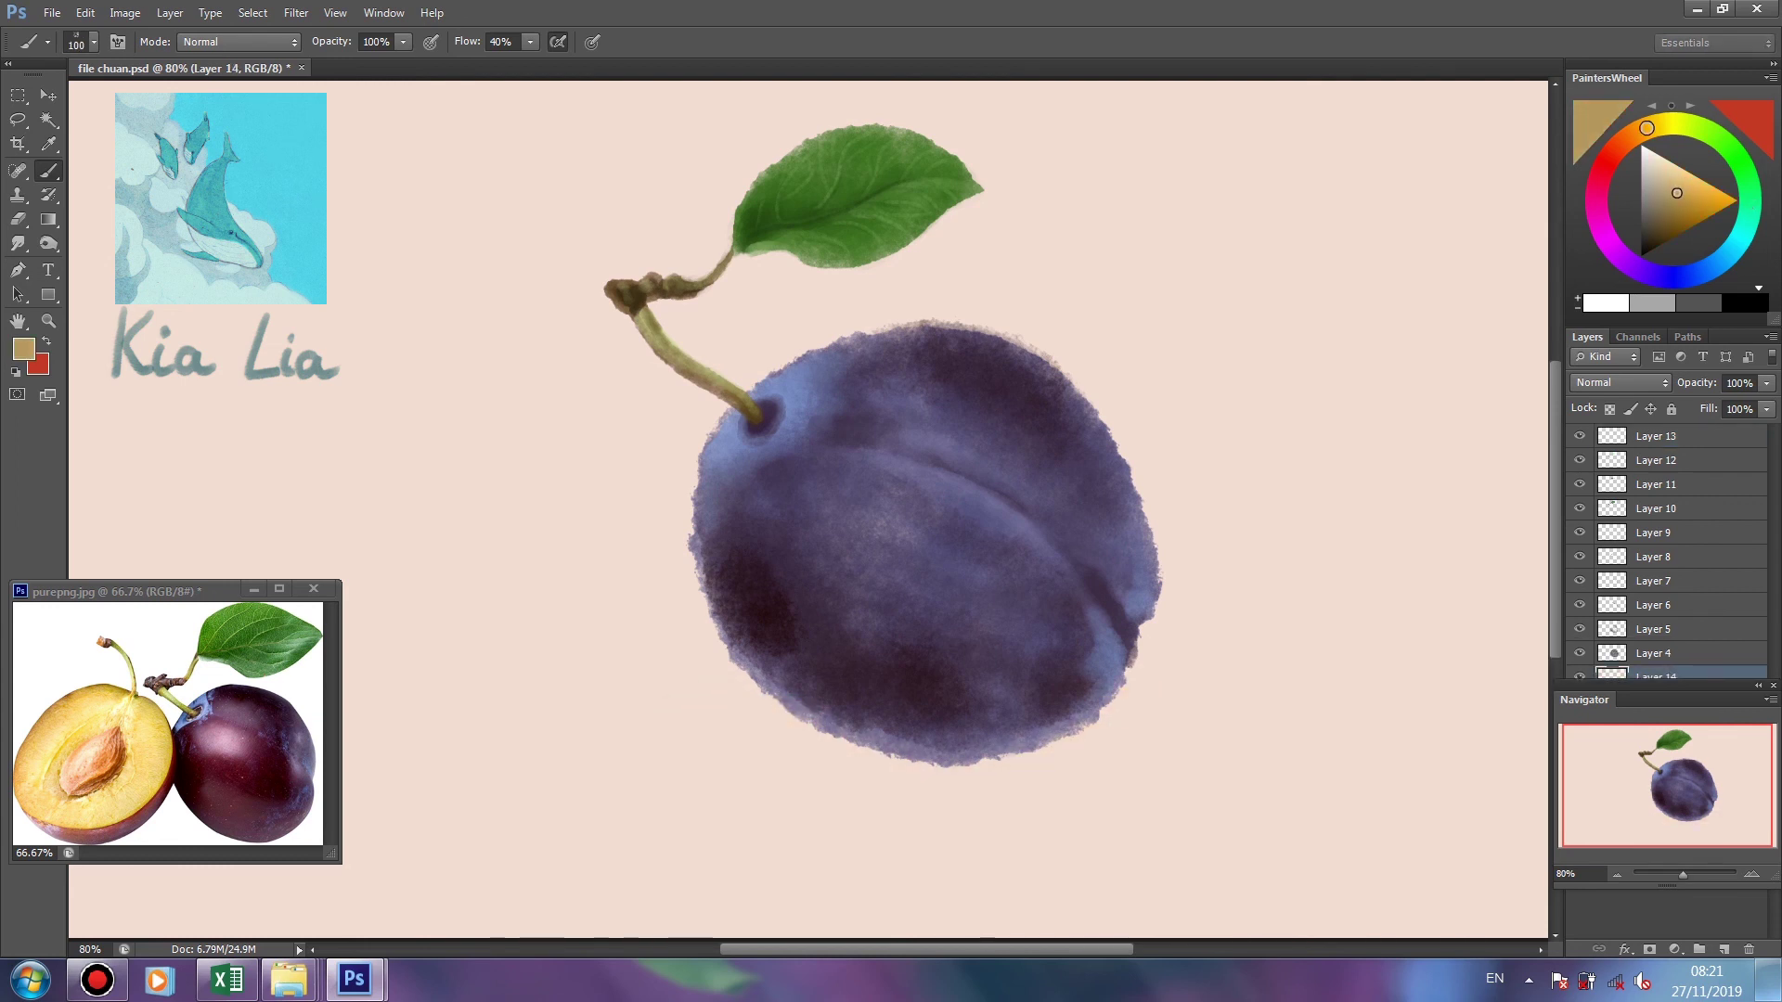
mouse_move(743, 733)
left_mouse_down()
mouse_move(1058, 771)
mouse_move(1234, 691)
mouse_move(975, 799)
mouse_move(705, 780)
left_mouse_up()
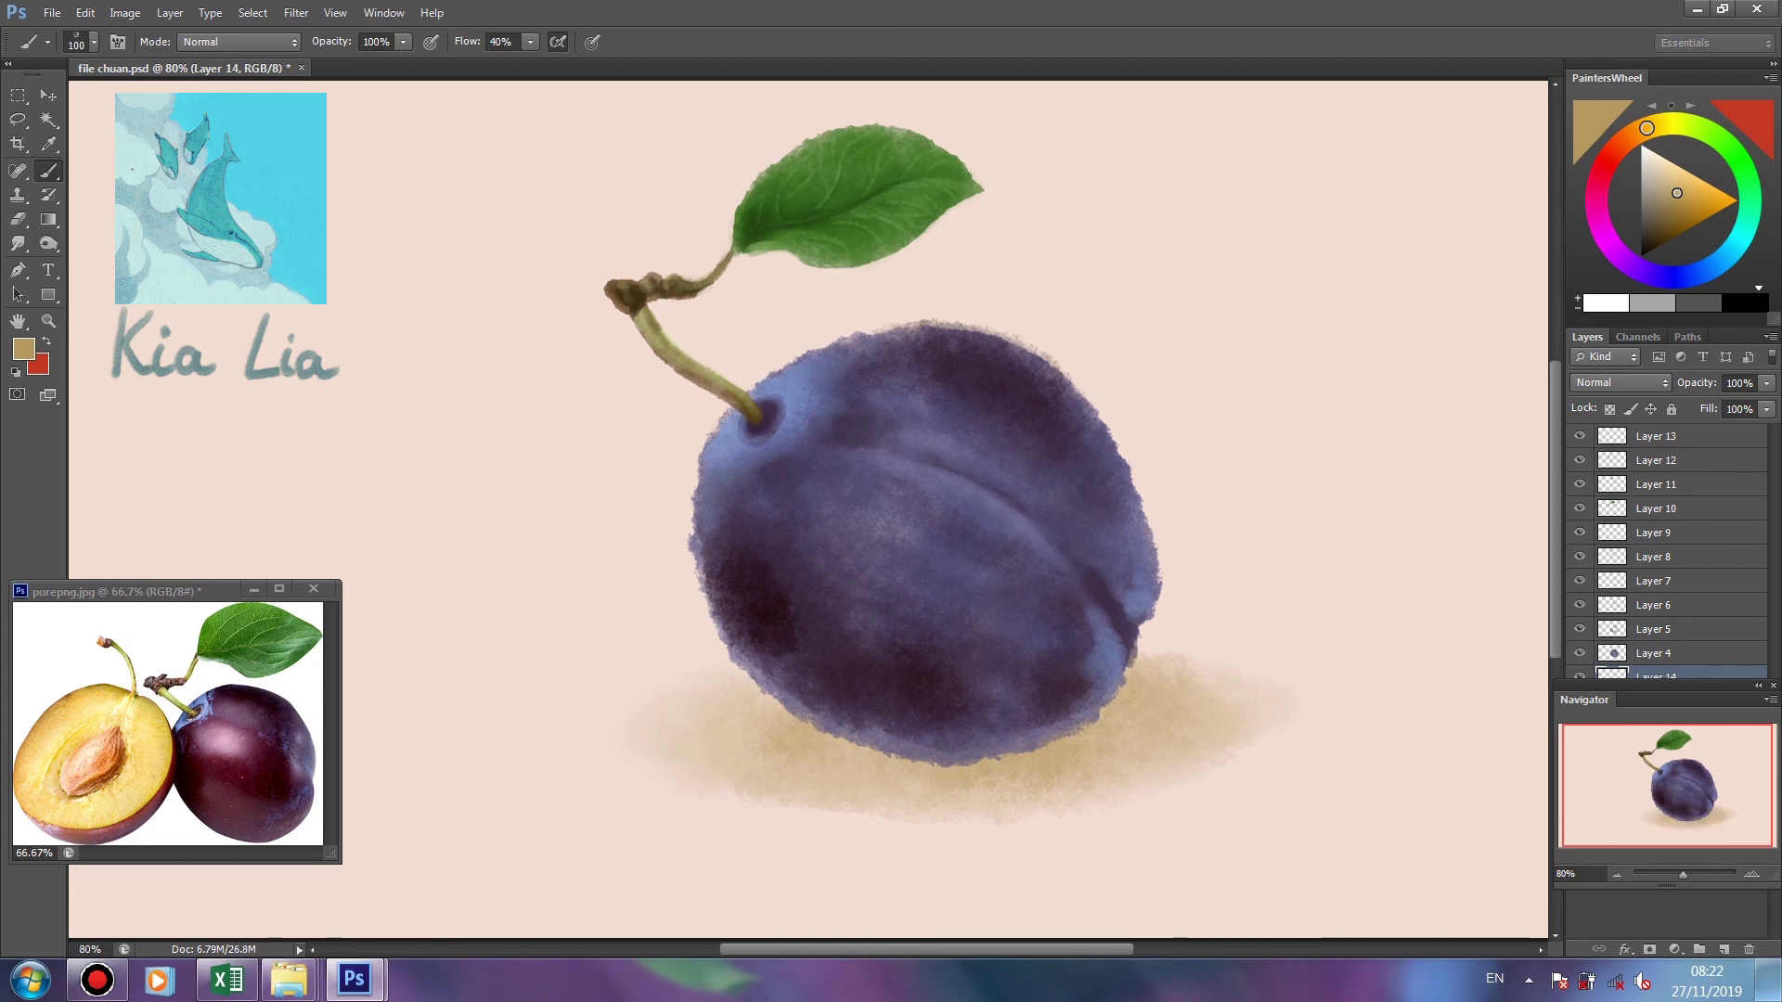
key("e")
mouse_move(1150, 673)
left_mouse_down()
mouse_move(1215, 719)
mouse_move(835, 789)
mouse_move(742, 751)
left_mouse_up()
Add a teal stroke into the shadow and erase most of it back for a faint tint
key("b")
mouse_move(849, 756)
left_mouse_down()
mouse_move(955, 775)
mouse_move(1067, 761)
mouse_move(1150, 696)
mouse_move(1179, 715)
mouse_move(1021, 775)
mouse_move(687, 719)
left_mouse_up()
key("e")
left_click_drag(1021, 754, 854, 742)
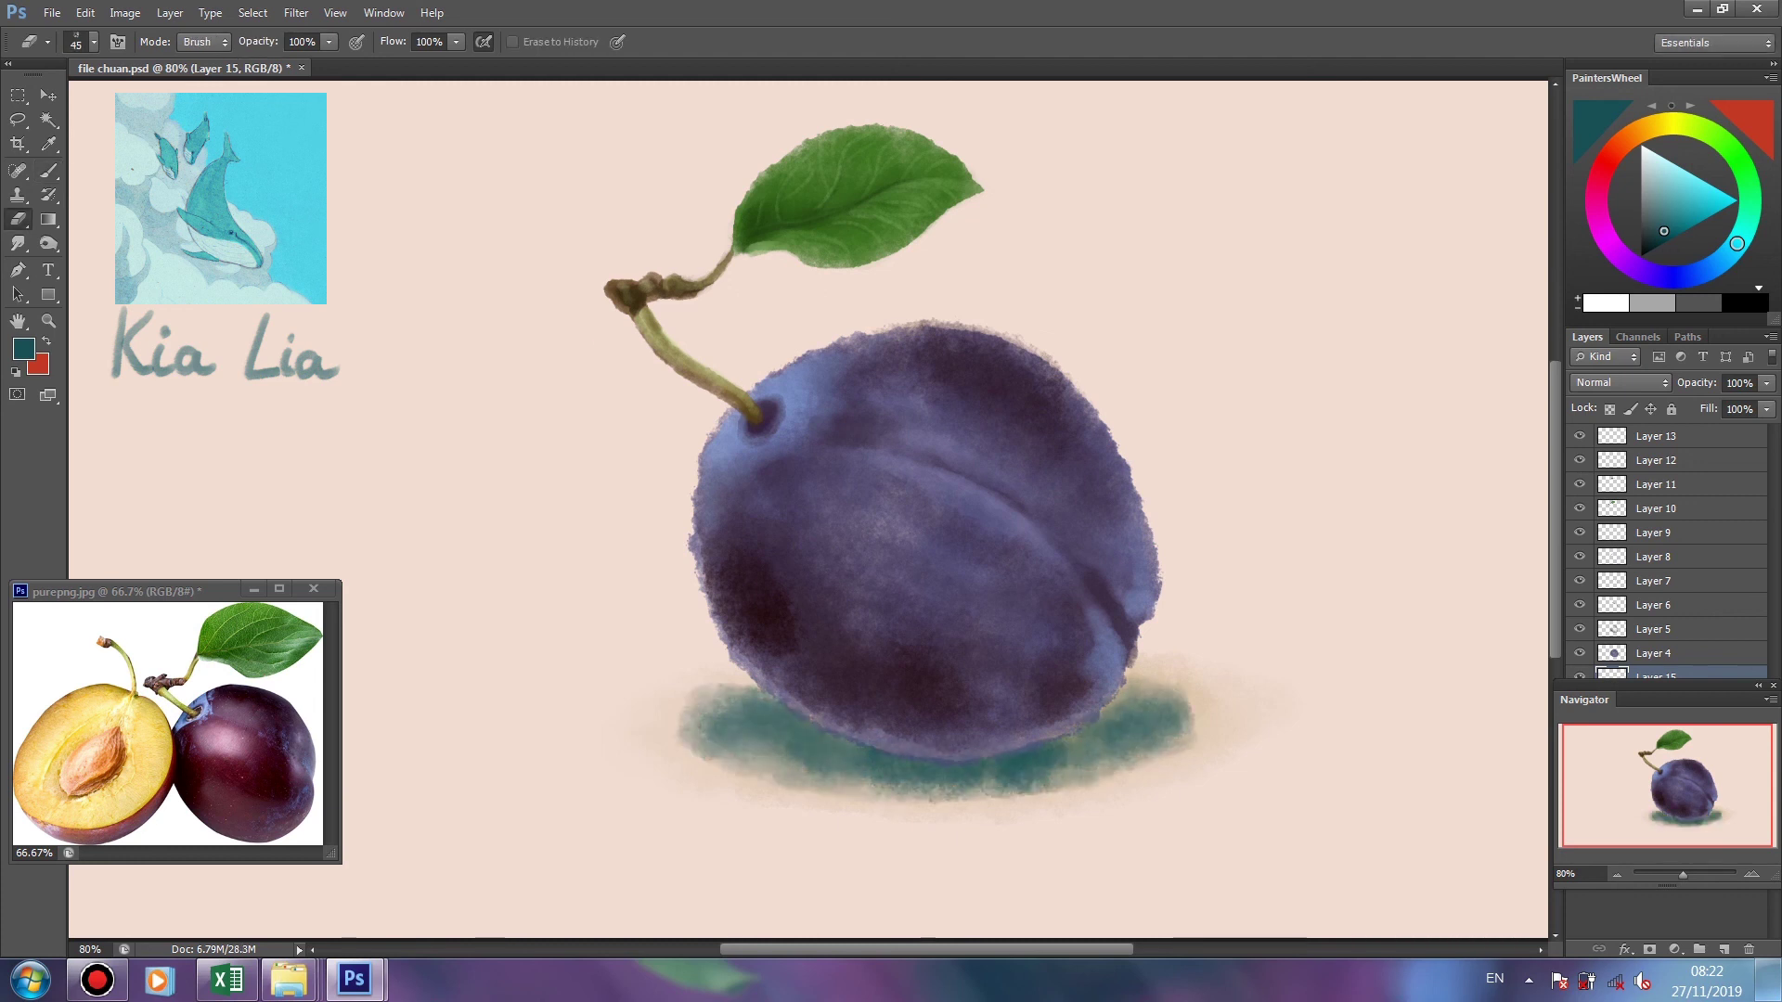
mouse_move(1169, 687)
left_mouse_down()
mouse_move(1105, 775)
mouse_move(798, 770)
left_mouse_up()
mouse_move(1058, 779)
left_mouse_down()
mouse_move(687, 733)
mouse_move(1169, 715)
left_mouse_up()
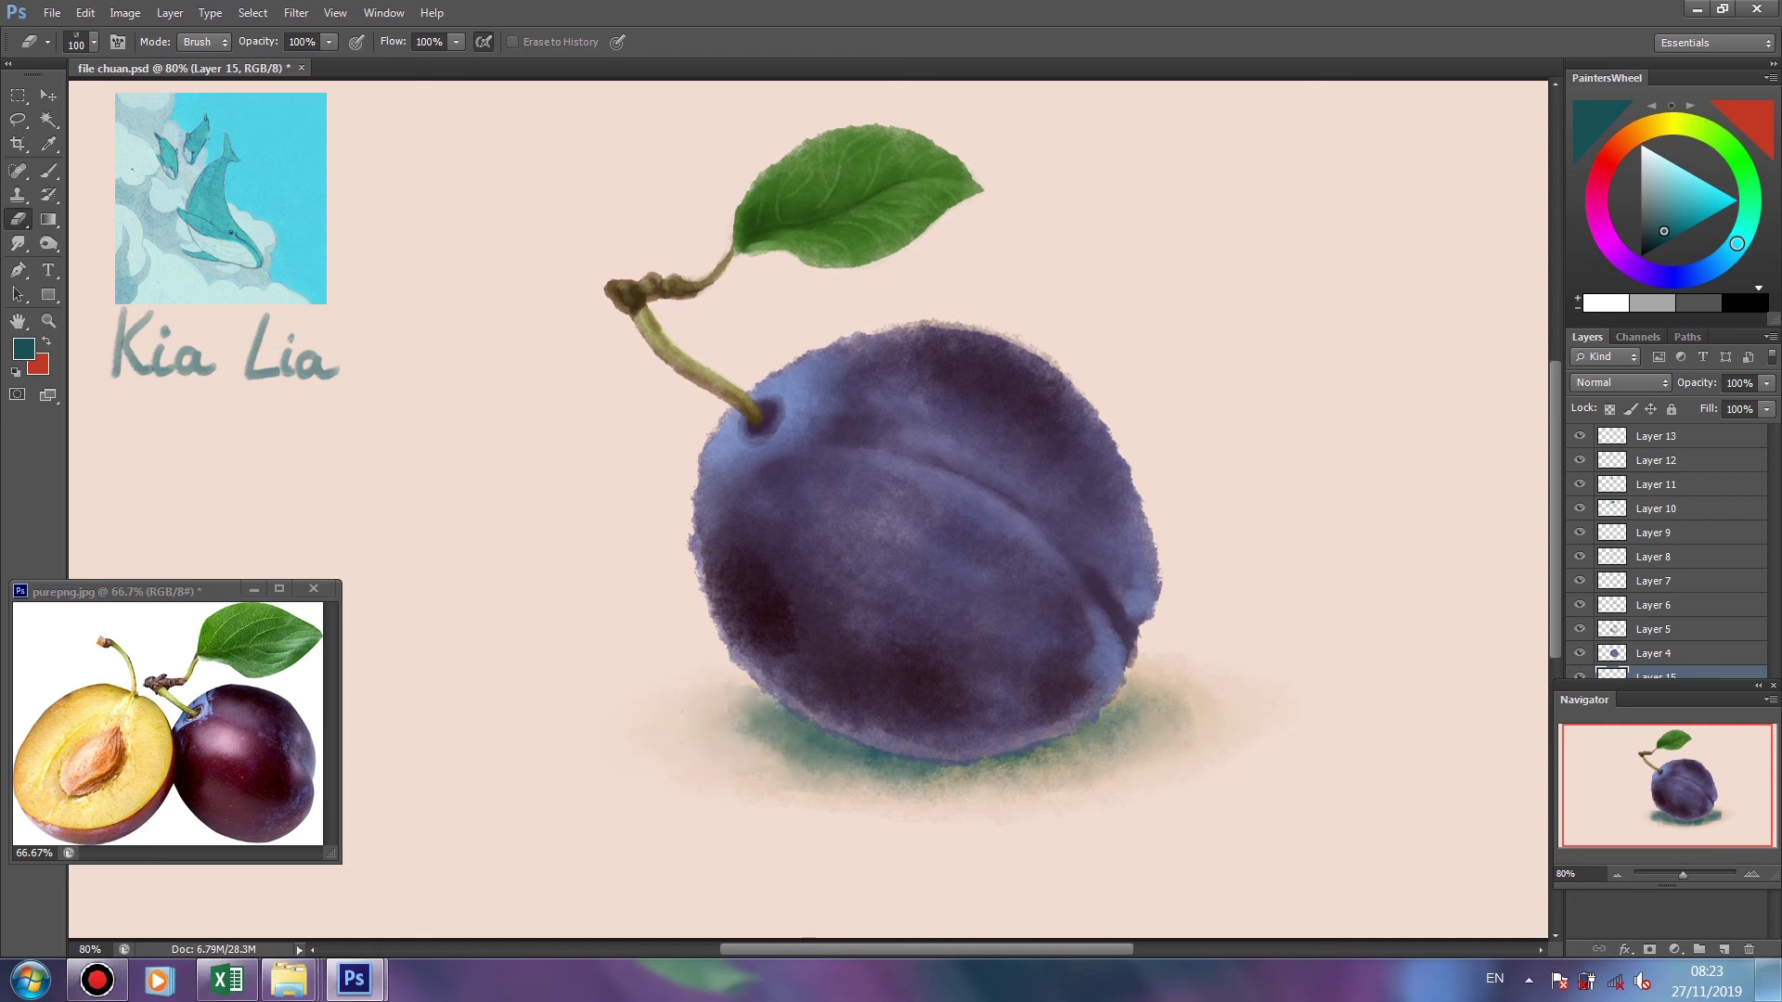
left_click_drag(742, 714, 807, 770)
On a new layer, darken the shadow under the plum in deep teal and fade its edges
left_click(1723, 950)
left_click(1655, 242)
key("b")
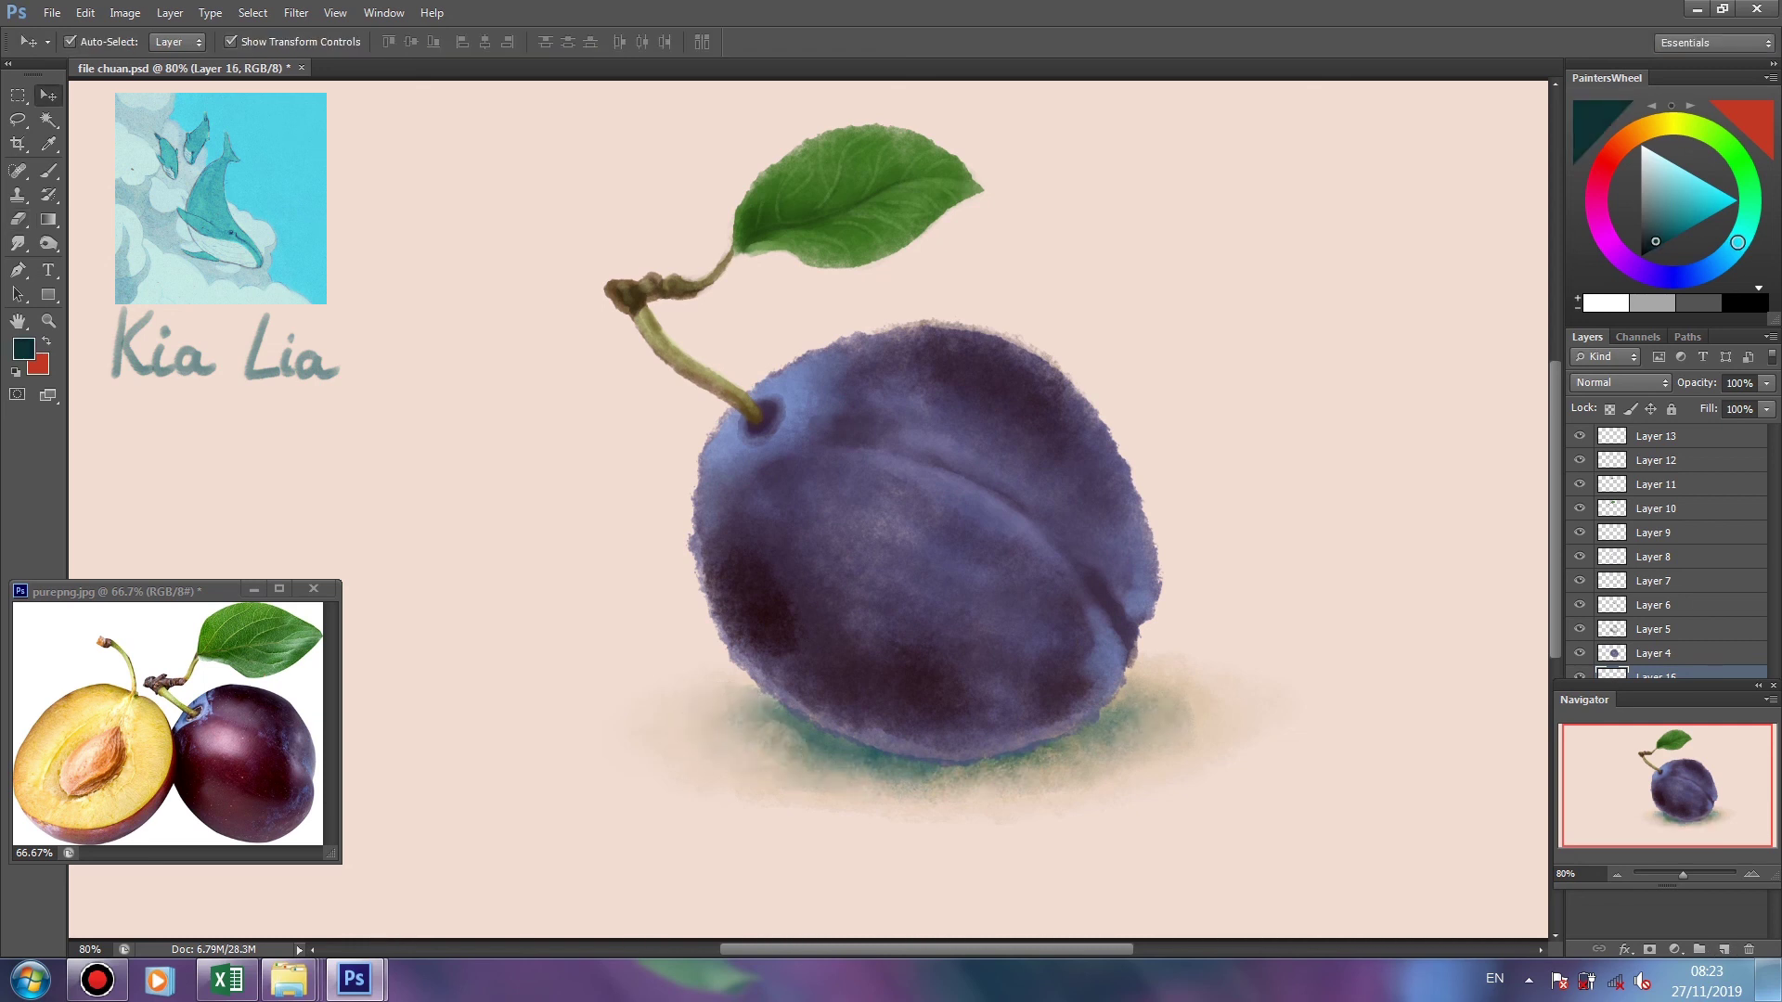
mouse_move(928, 770)
left_mouse_down()
mouse_move(1072, 750)
mouse_move(872, 775)
mouse_move(803, 723)
mouse_move(956, 742)
left_mouse_up()
left_click_drag(844, 780, 1077, 728)
mouse_move(853, 705)
left_mouse_down()
mouse_move(817, 770)
mouse_move(974, 796)
mouse_move(770, 723)
mouse_move(785, 779)
mouse_move(947, 791)
left_mouse_up()
key("e")
mouse_move(724, 705)
left_mouse_down()
mouse_move(798, 770)
mouse_move(1039, 794)
mouse_move(1118, 706)
left_mouse_up()
key("bracketleft")
key("bracketleft")
key("bracketleft")
mouse_move(872, 784)
left_mouse_down()
mouse_move(770, 733)
mouse_move(974, 780)
mouse_move(975, 761)
left_mouse_up()
Add a layer and paint light purple strokes near the plum's shadow
key("ctrl+shift+alt+n")
key("b")
left_click(891, 519, "alt")
left_click_drag(826, 742, 1012, 719)
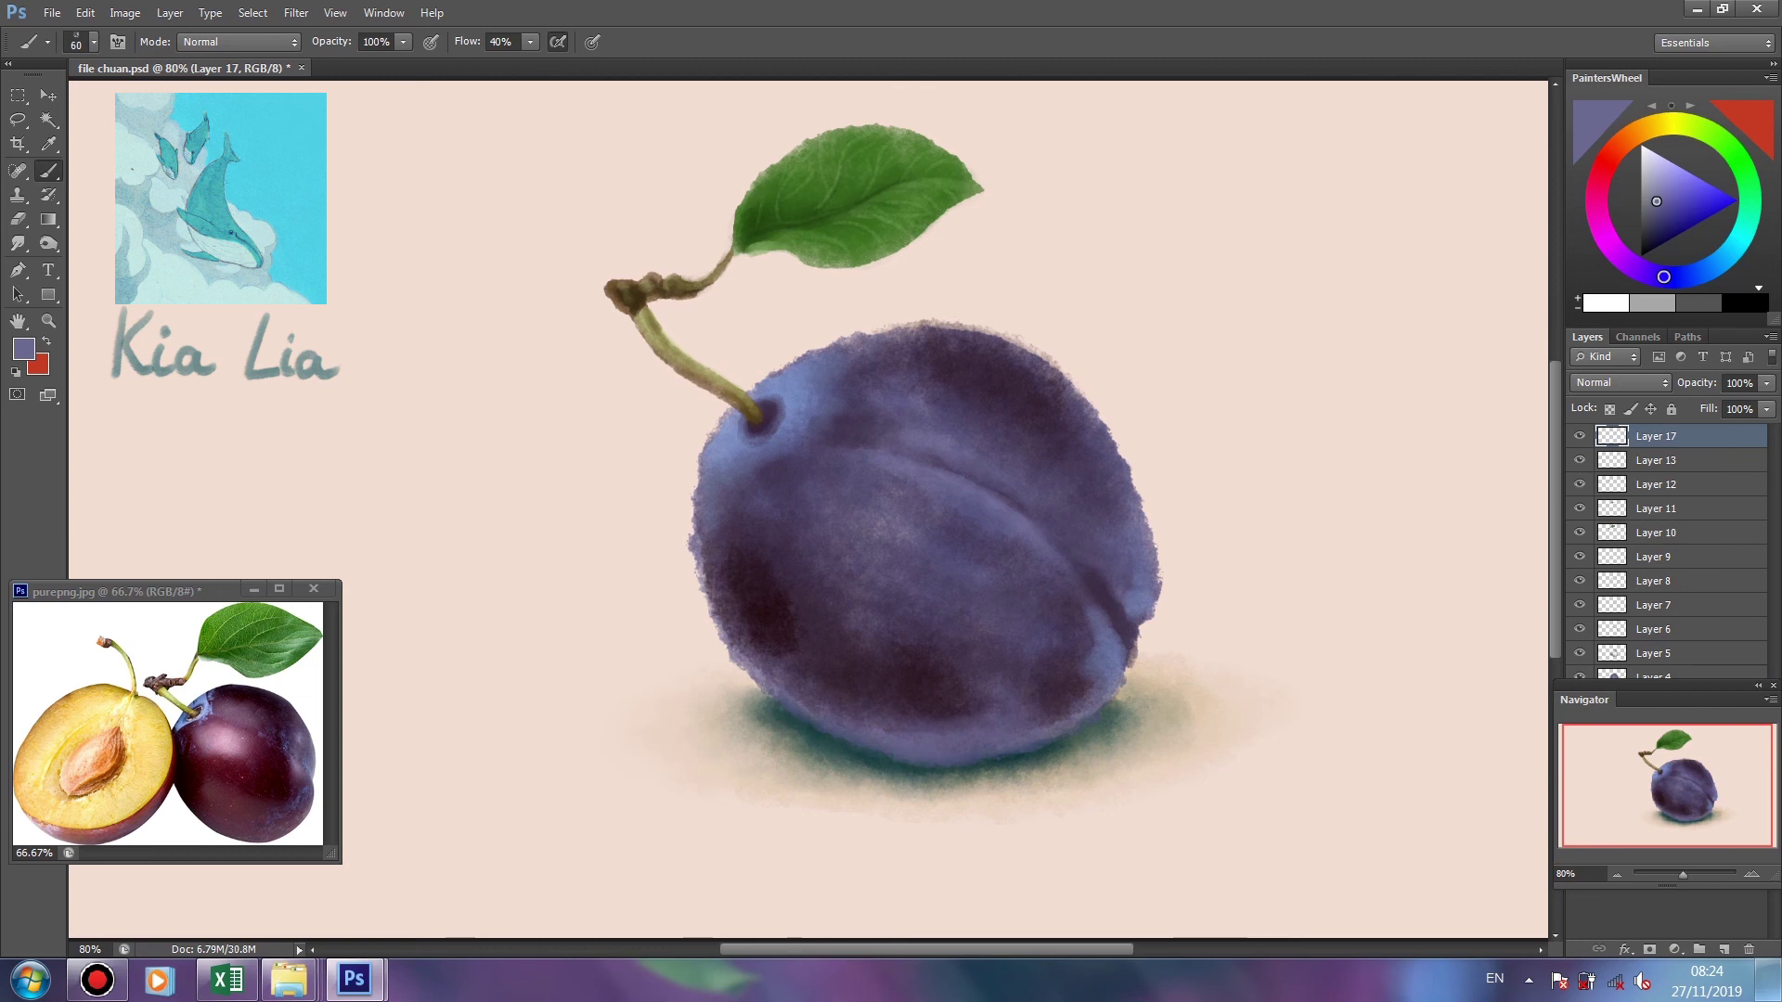
Brush a soft light-blue highlight on the plum and fade its layer to 54% opacity
left_click(811, 643, "alt")
key("bracketright")
key("bracketright")
key("bracketright")
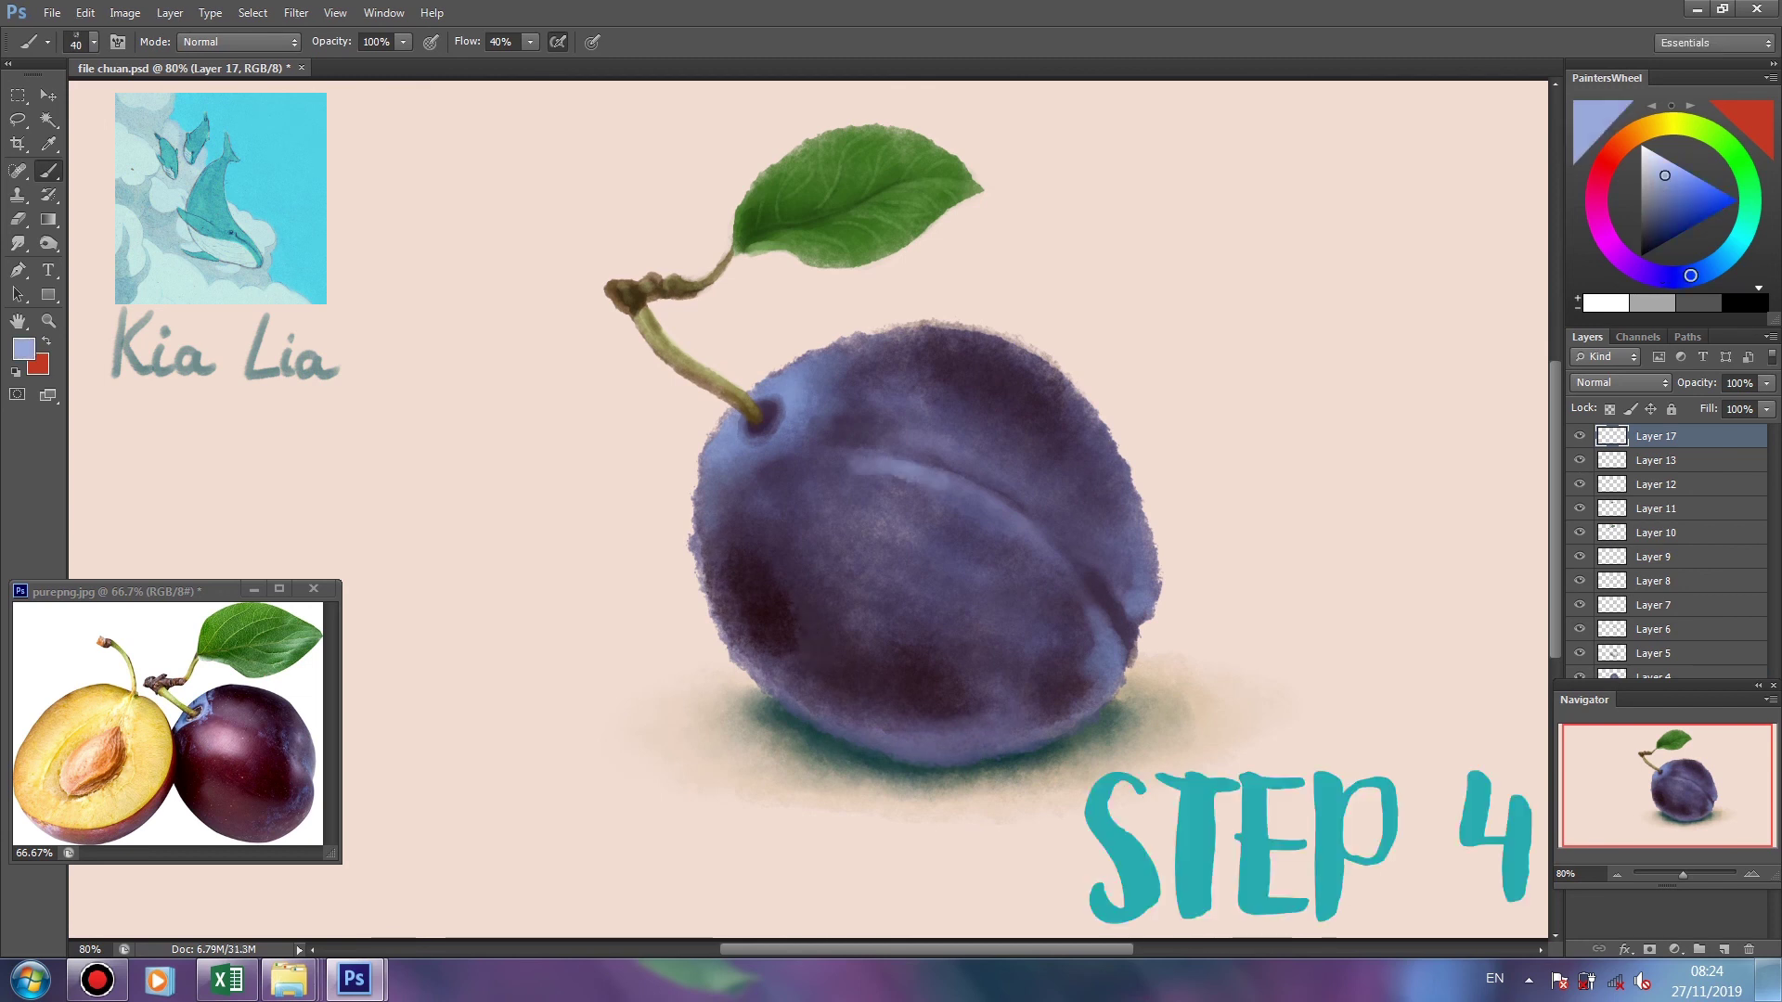
left_click_drag(854, 505, 928, 538)
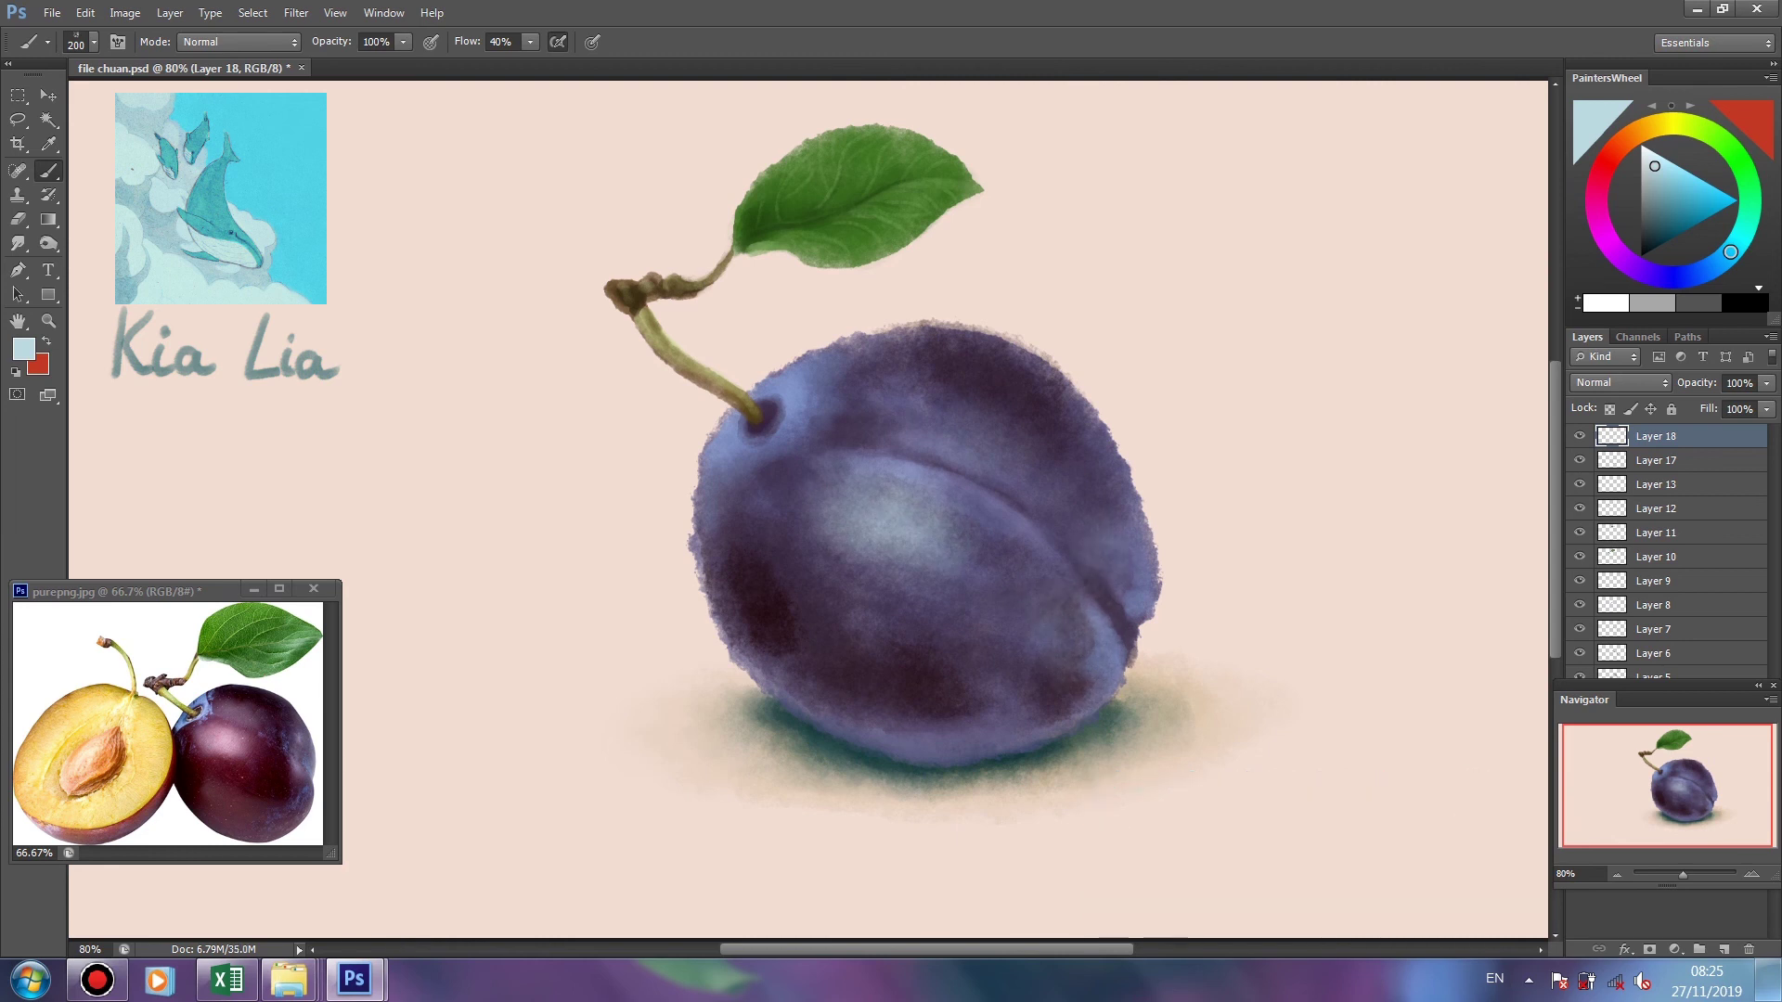
key("bracketleft")
key("bracketleft")
key("bracketleft")
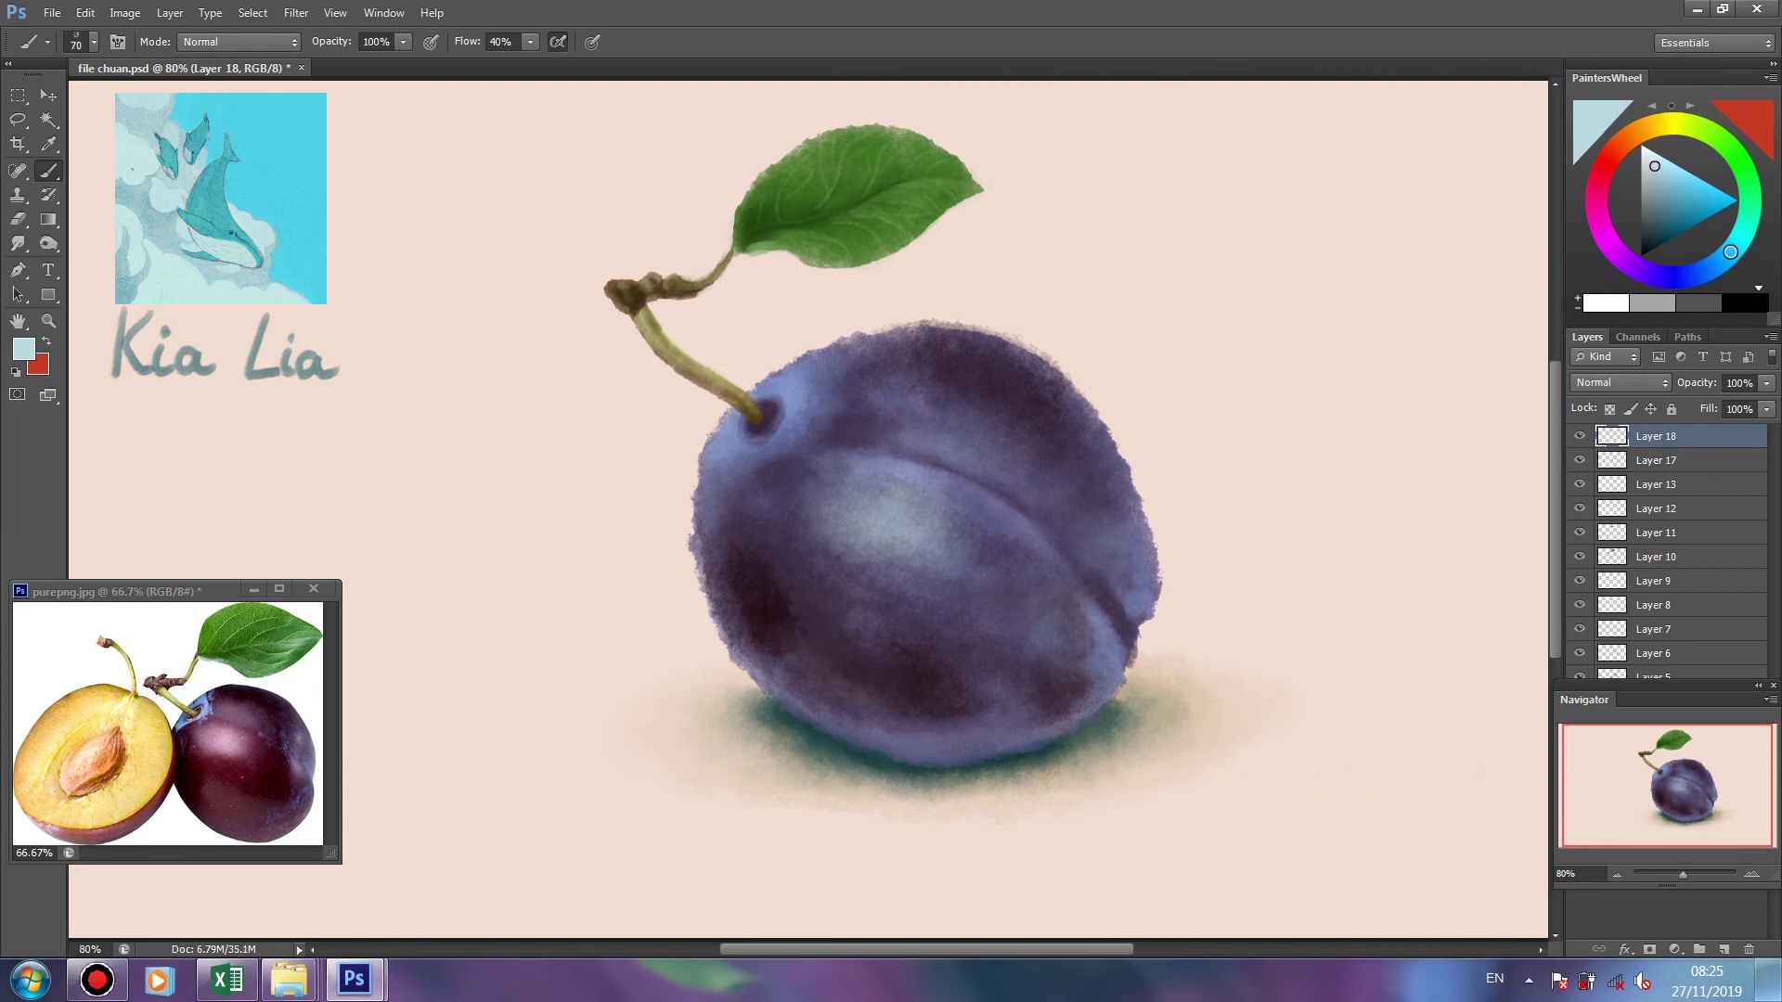
left_click(1766, 383)
left_click_drag(1767, 405, 1723, 405)
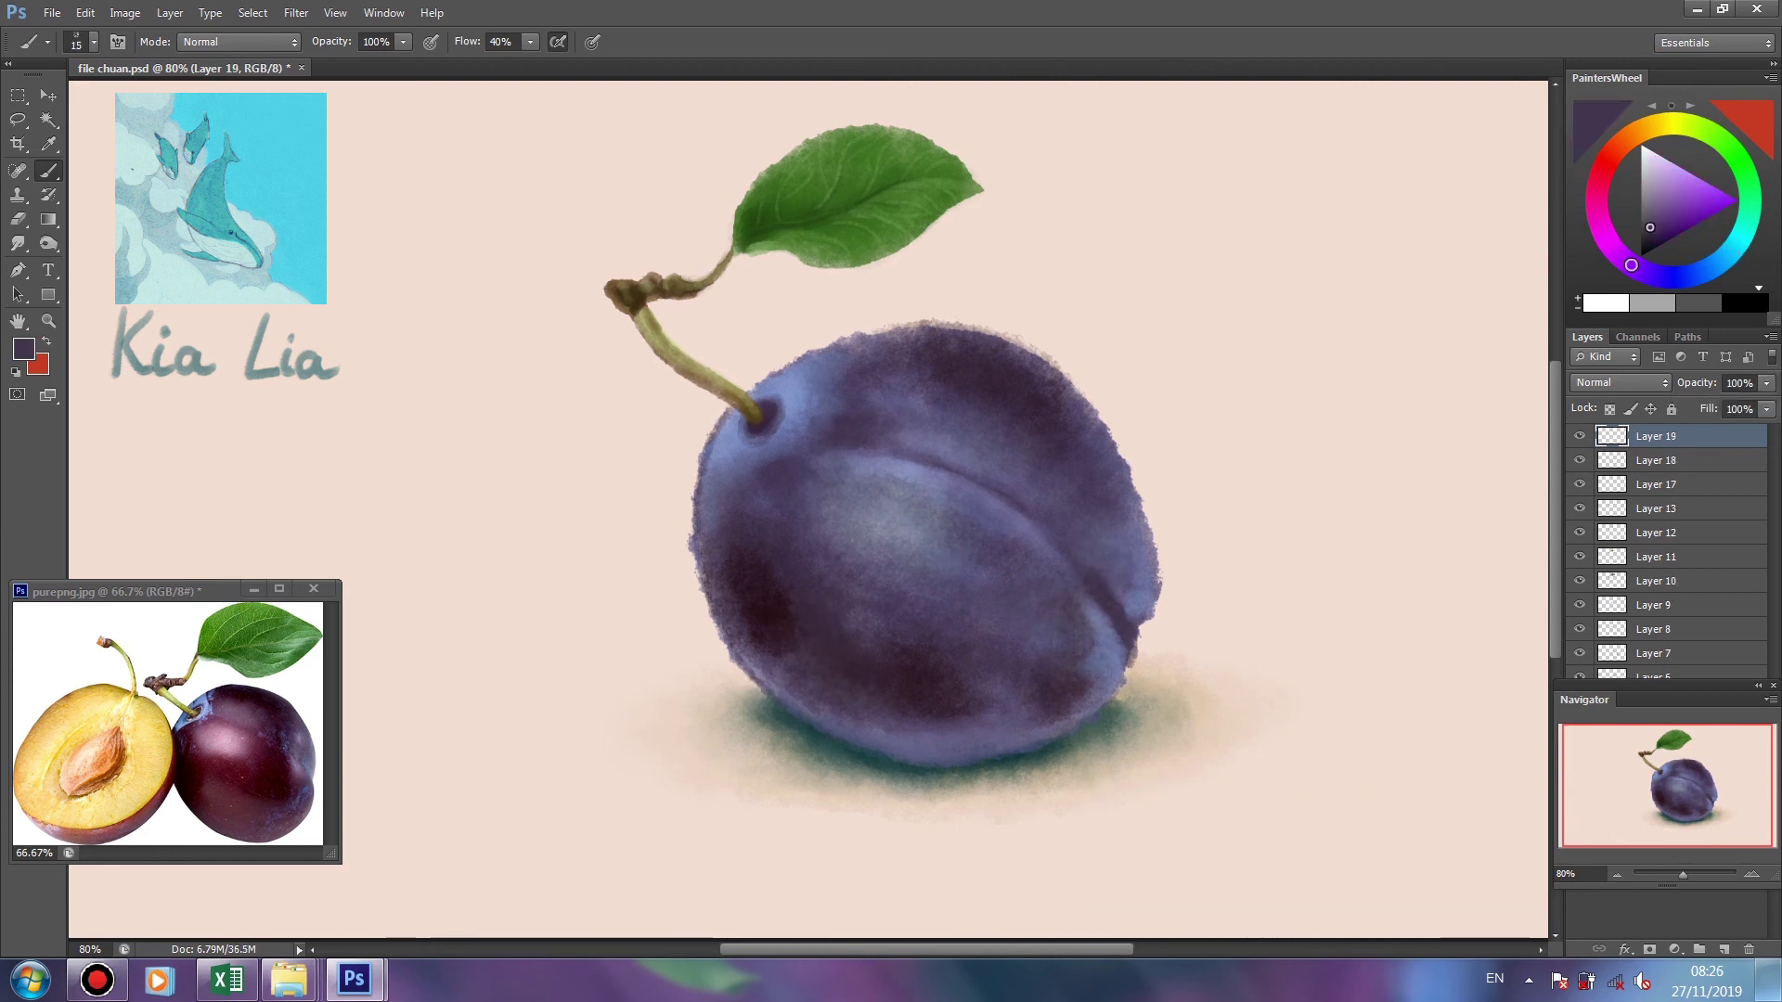
Trace a thin dark rim along the plum's upper-right edge and add a layer below Layer 19
mouse_move(1158, 568)
left_mouse_down()
mouse_move(1074, 384)
mouse_move(748, 386)
left_mouse_up()
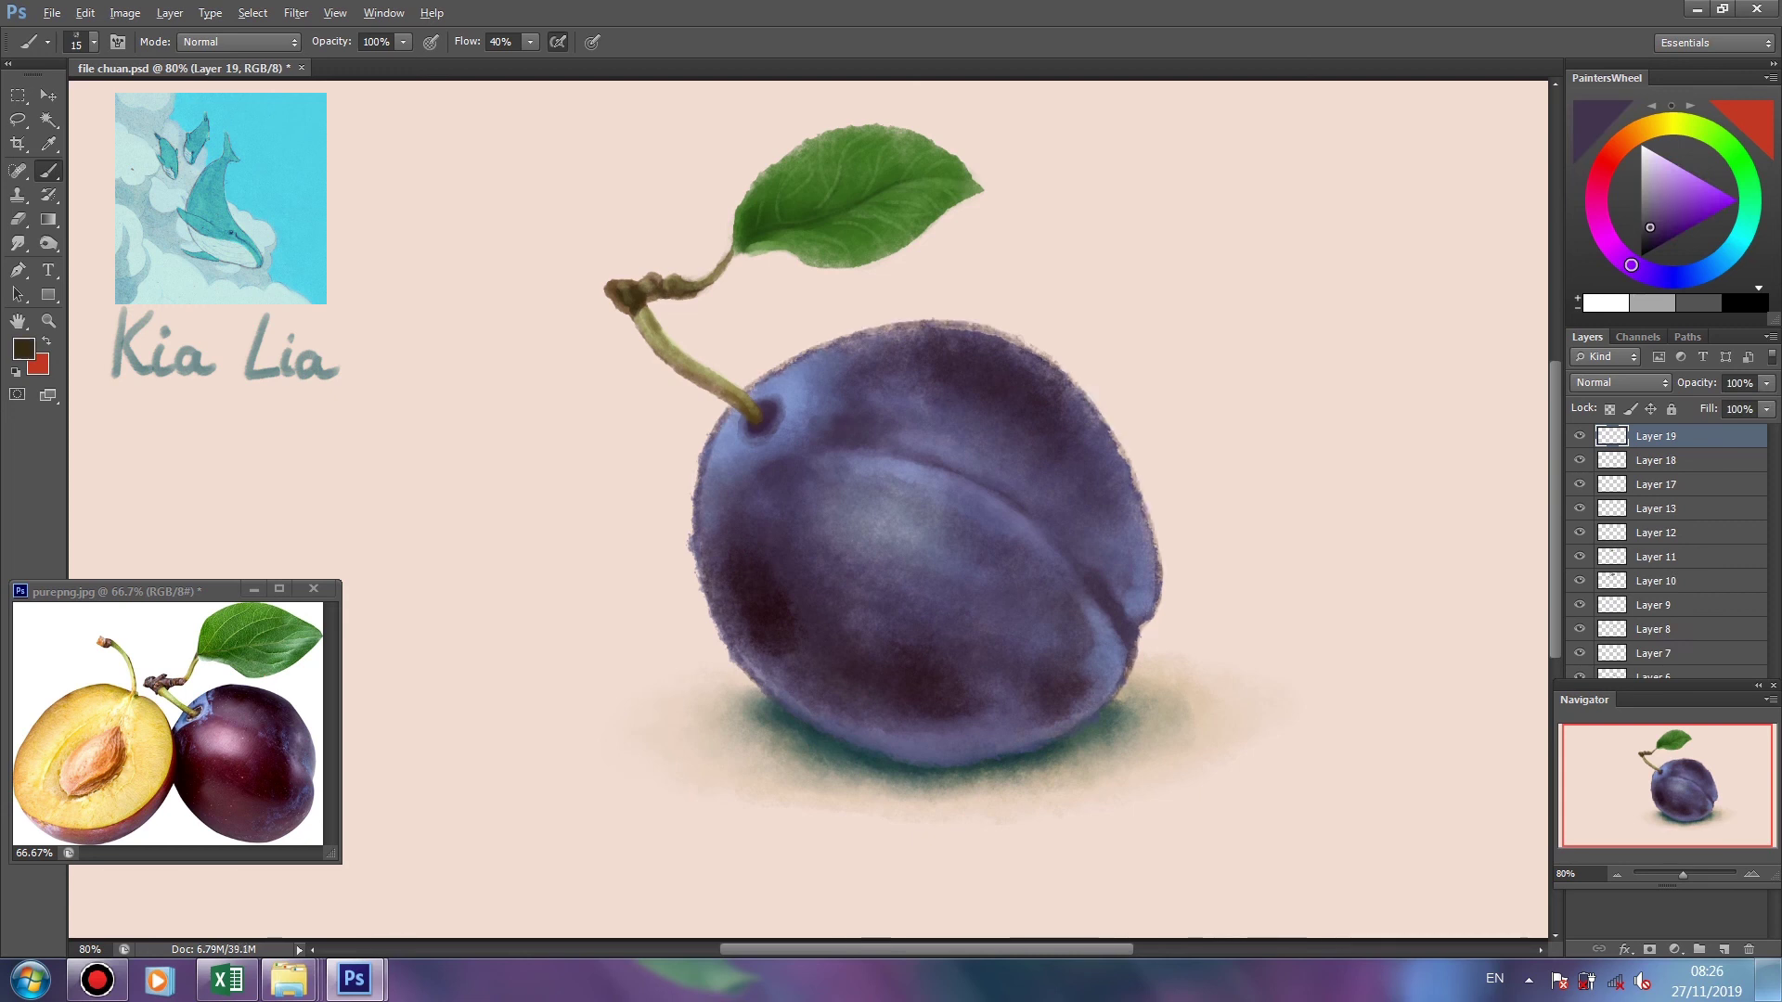
left_click(1723, 141)
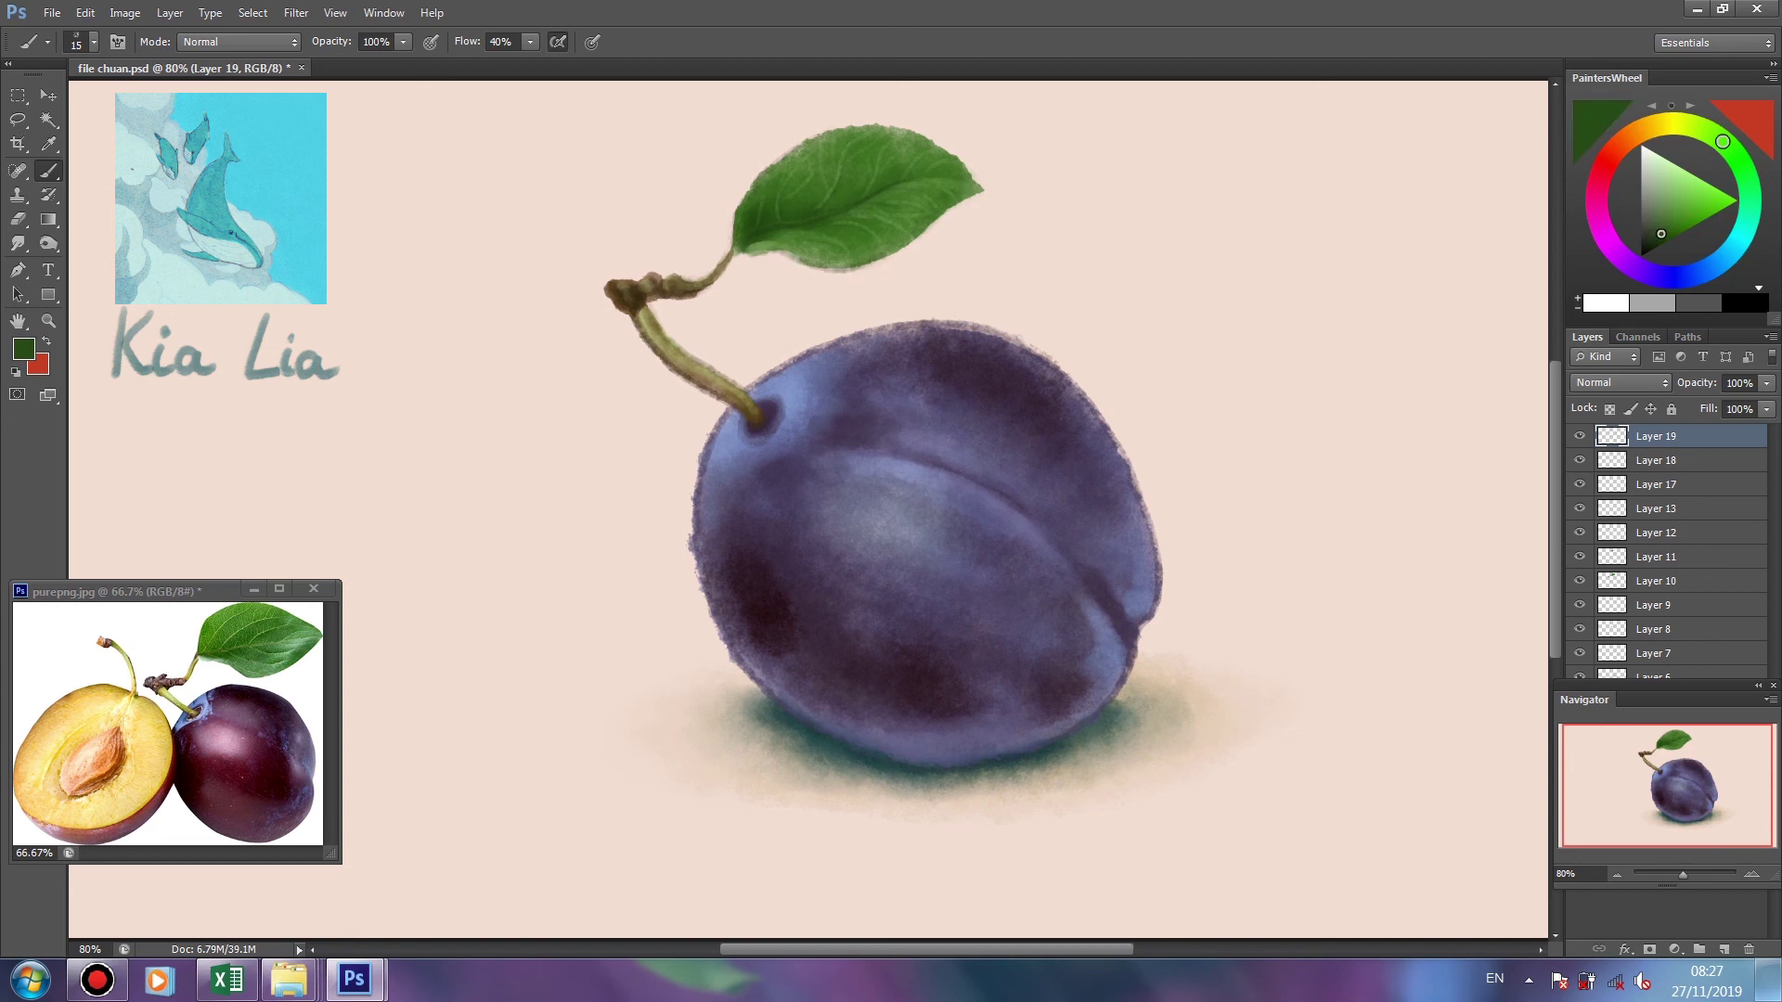
left_click(1723, 949, "ctrl")
left_click(891, 334, "alt")
key("bracketright")
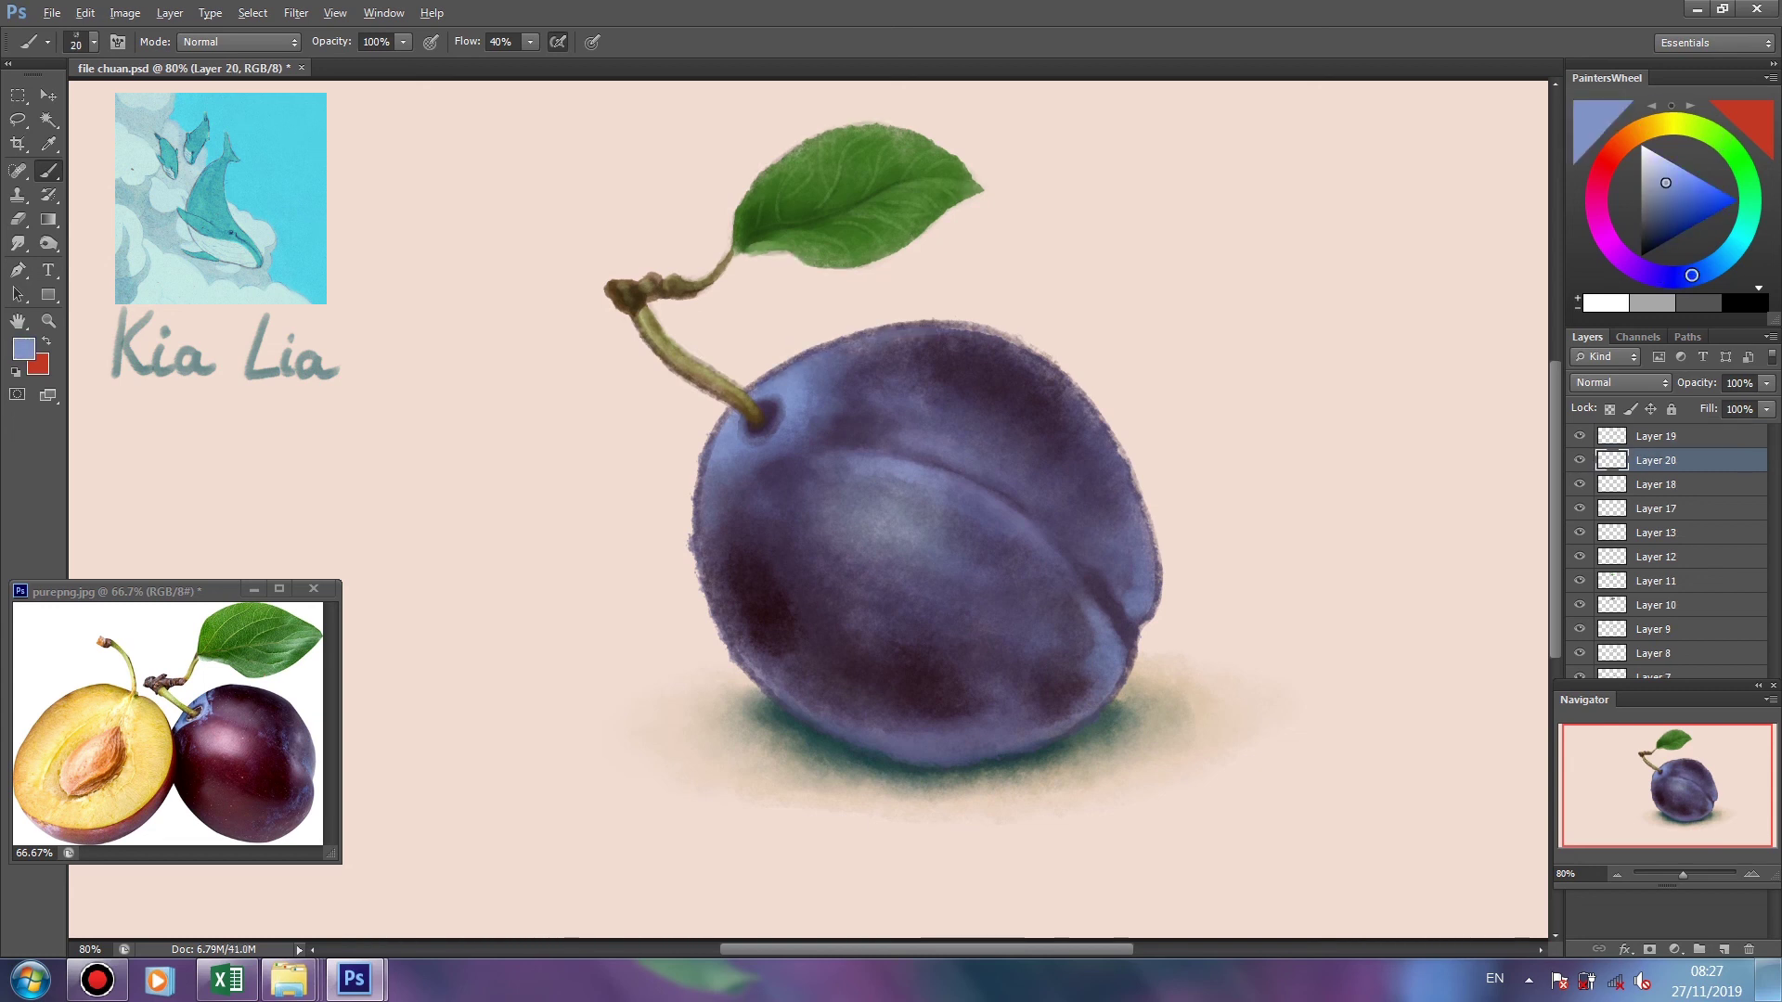
left_click(991, 338, "alt")
Lock Layer 19's transparent pixels, add a layer above it and sample the stem's olive
key("alt+bracketright")
key("slash")
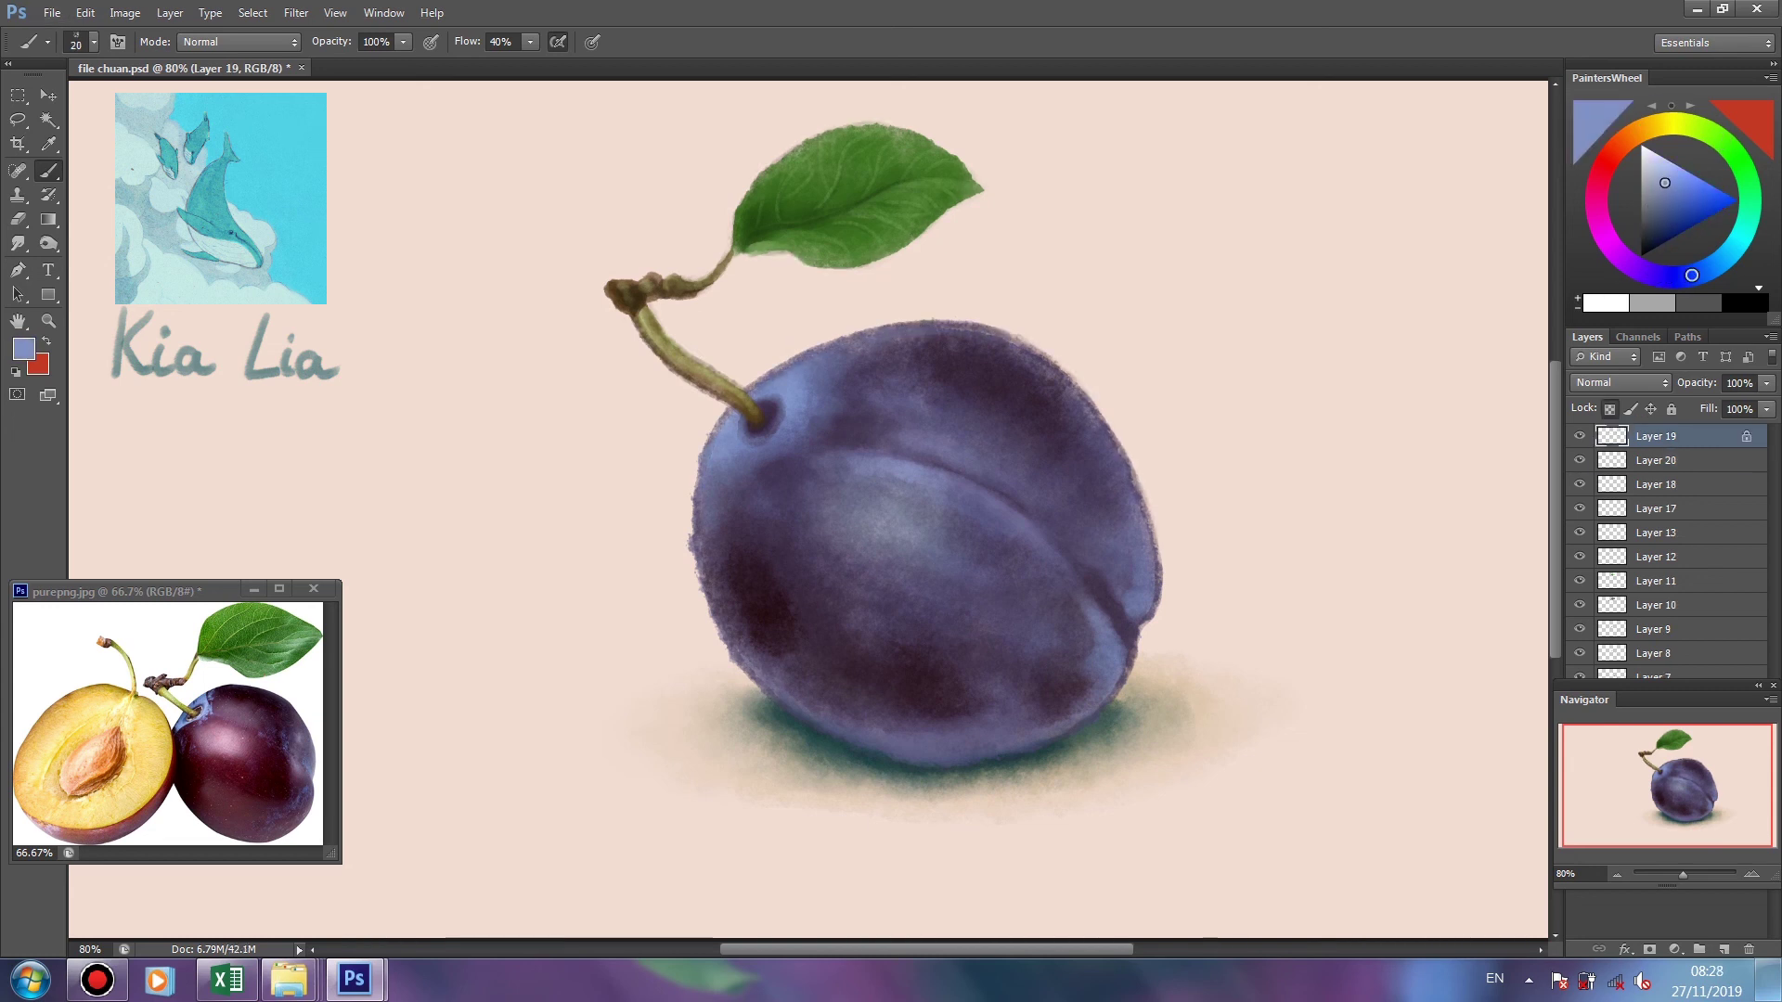
key("ctrl+shift+alt+n")
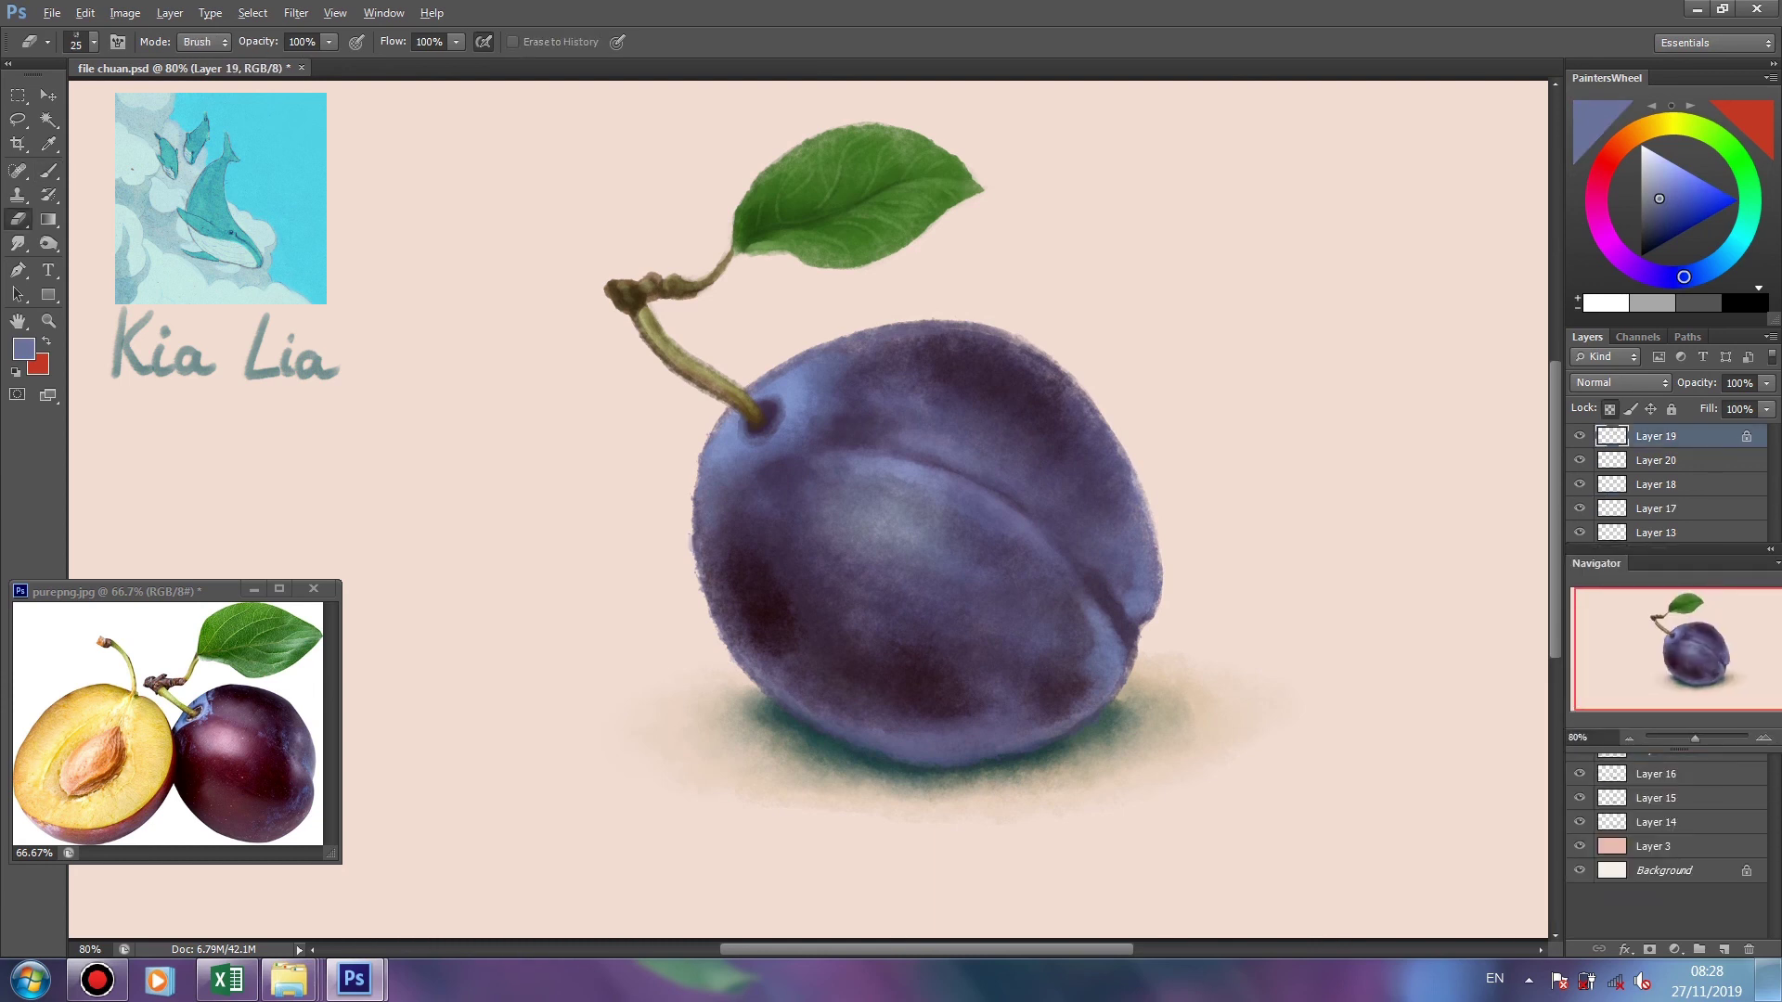
left_click(664, 348, "alt")
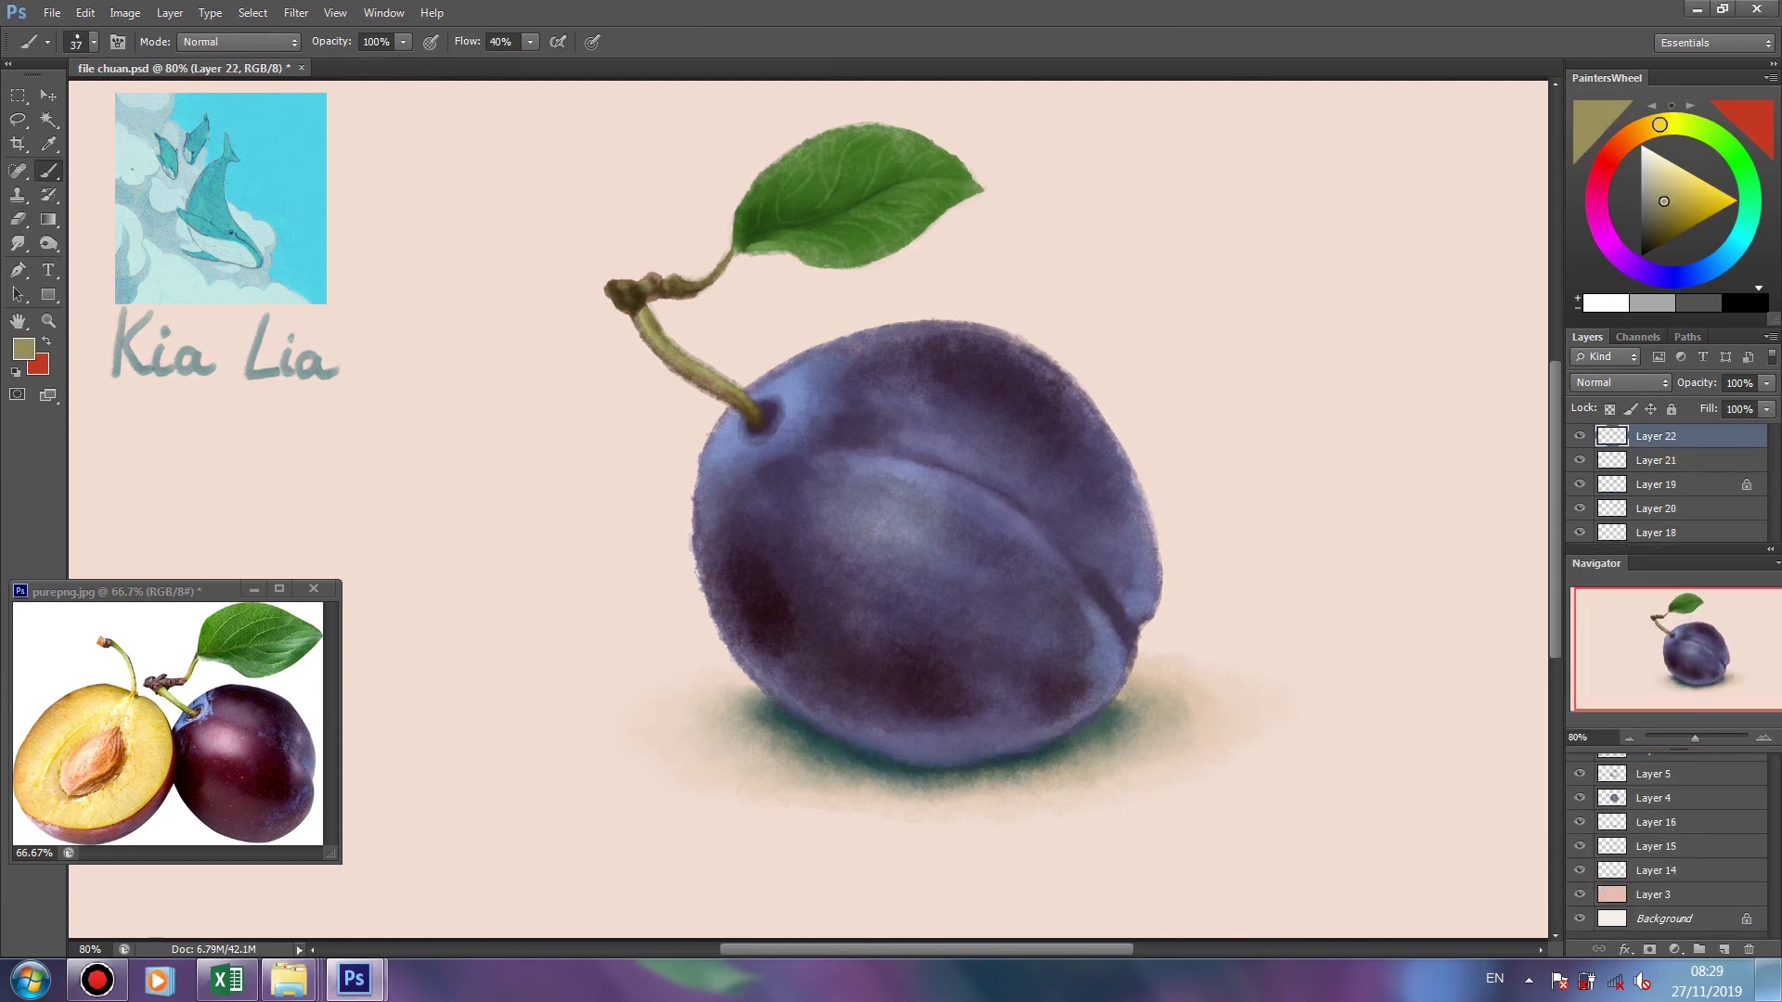